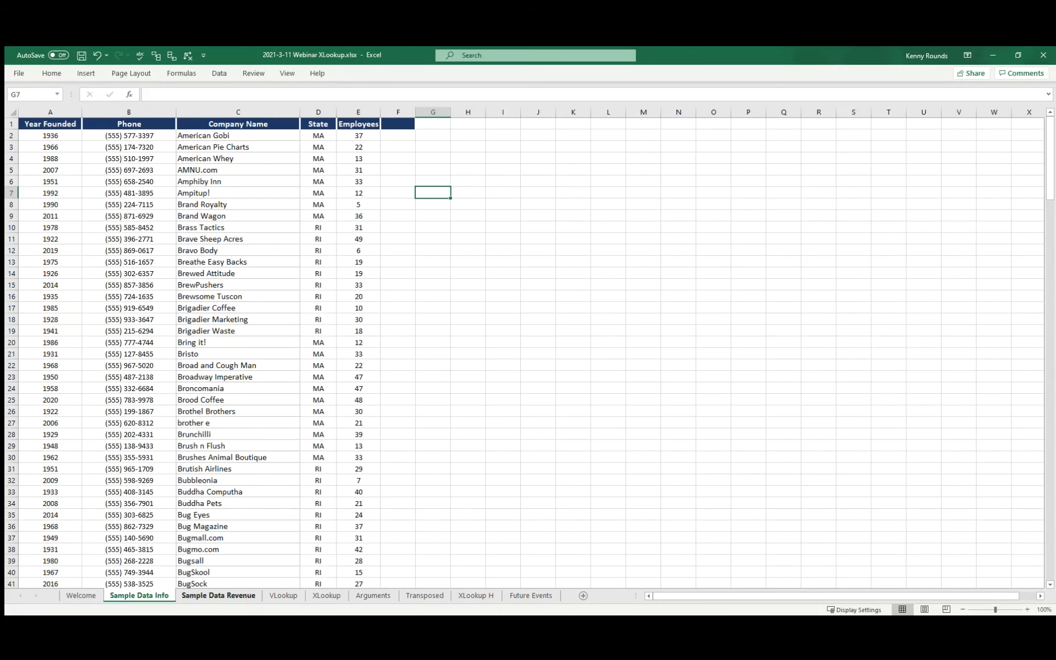
# Look over the Sample Data Revenue sheet and switch to the VLookup sheet.
pyautogui.click(218, 595)
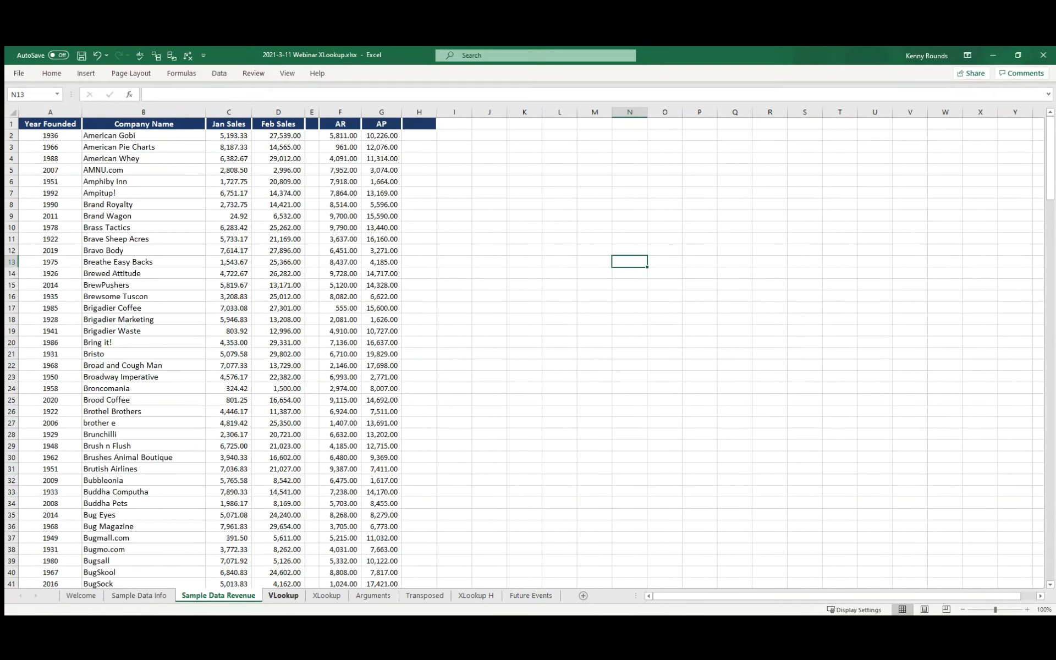
pyautogui.click(283, 595)
pyautogui.click(274, 400)
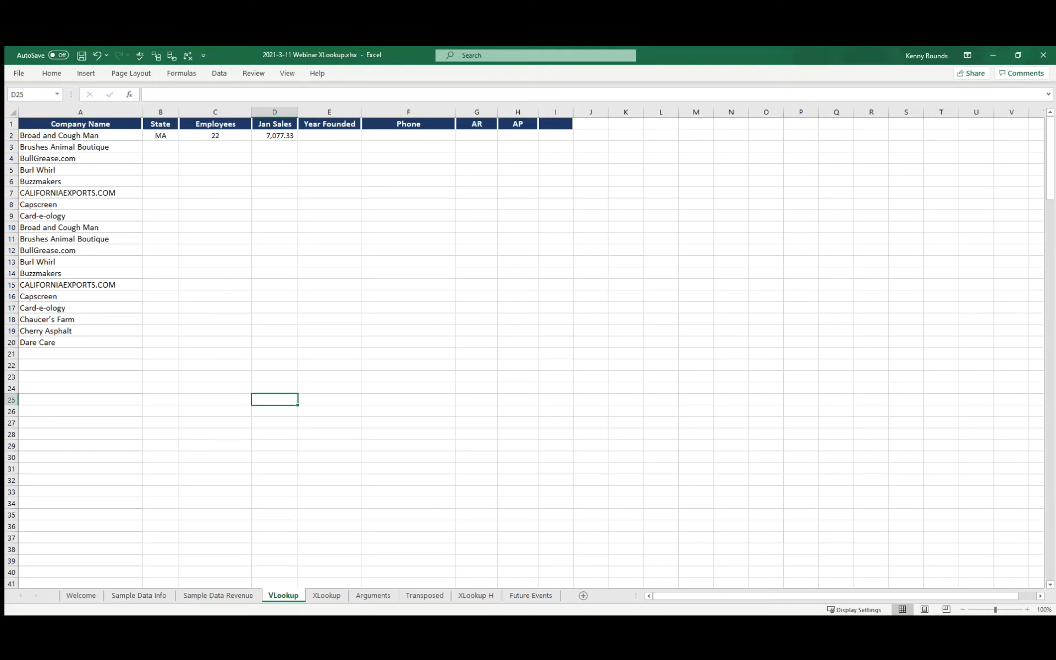
# In the State cell B3, enter a VLOOKUP of A3 in 'Sample Data Info'!C1:E212 that returns column 2.
pyautogui.click(161, 147)
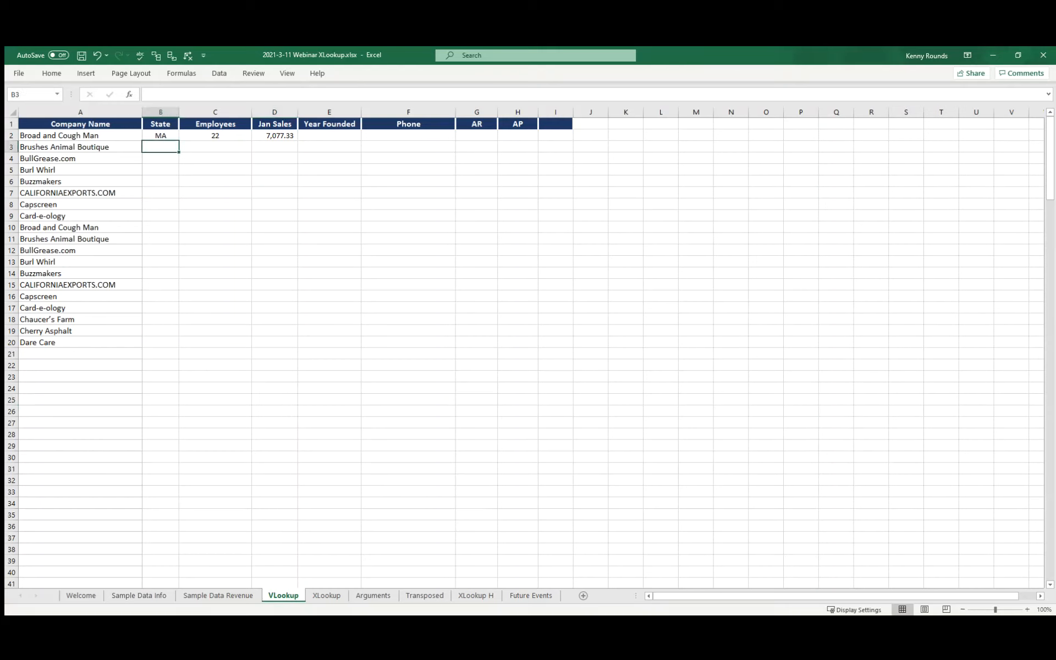
pyautogui.write('=vloop')
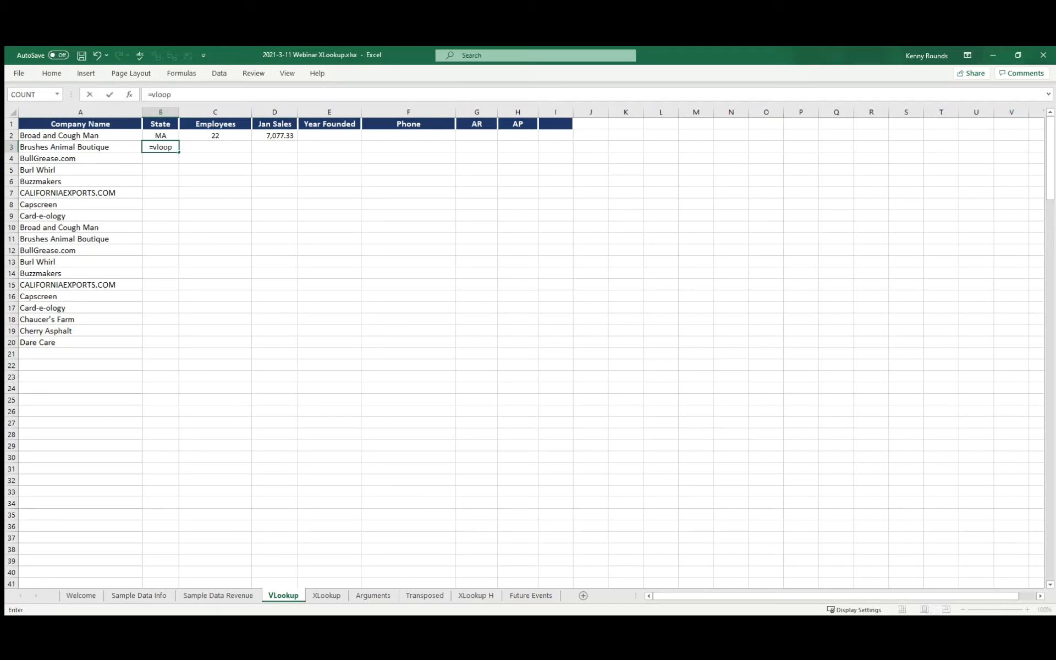
pyautogui.press('BackSpace')
pyautogui.write('kup(')
pyautogui.press('Left')
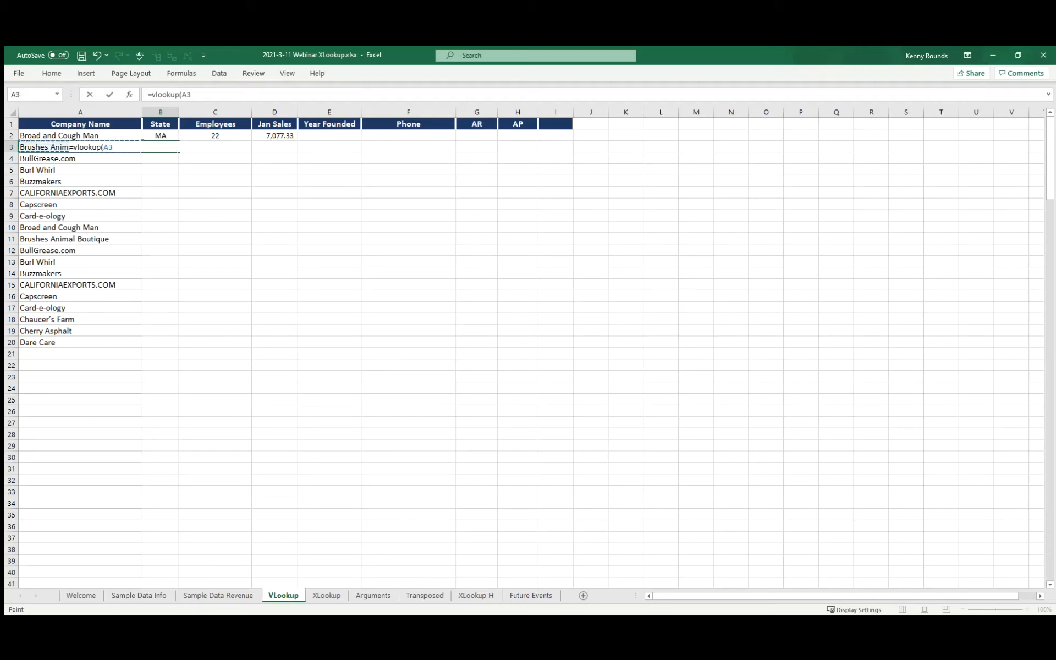
pyautogui.write(',')
pyautogui.click(139, 595)
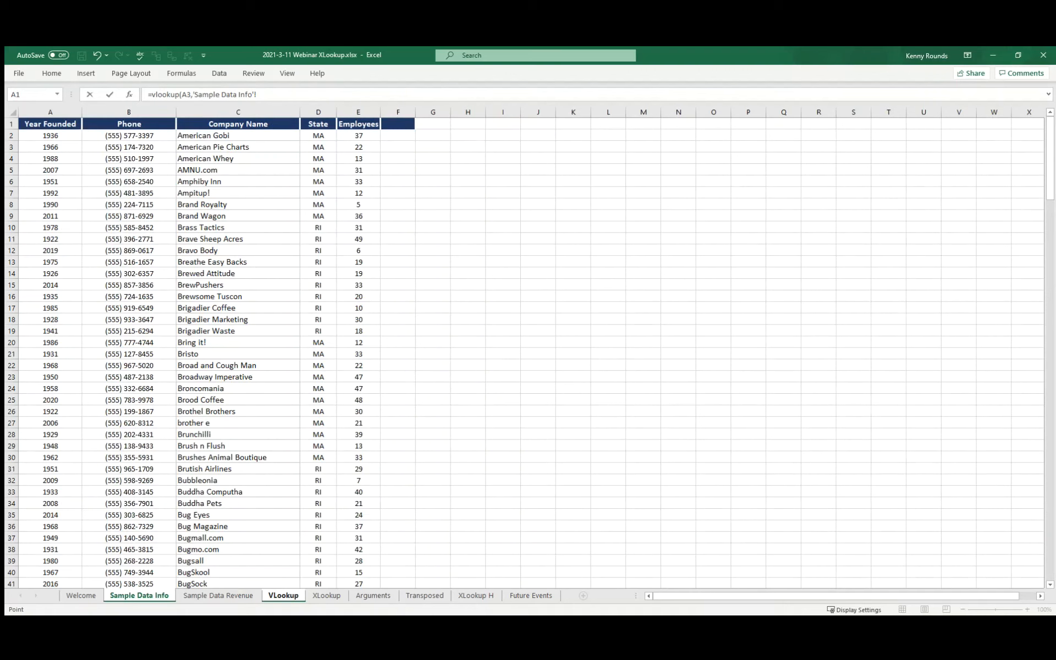
pyautogui.moveTo(238, 124); pyautogui.dragTo(358, 571)
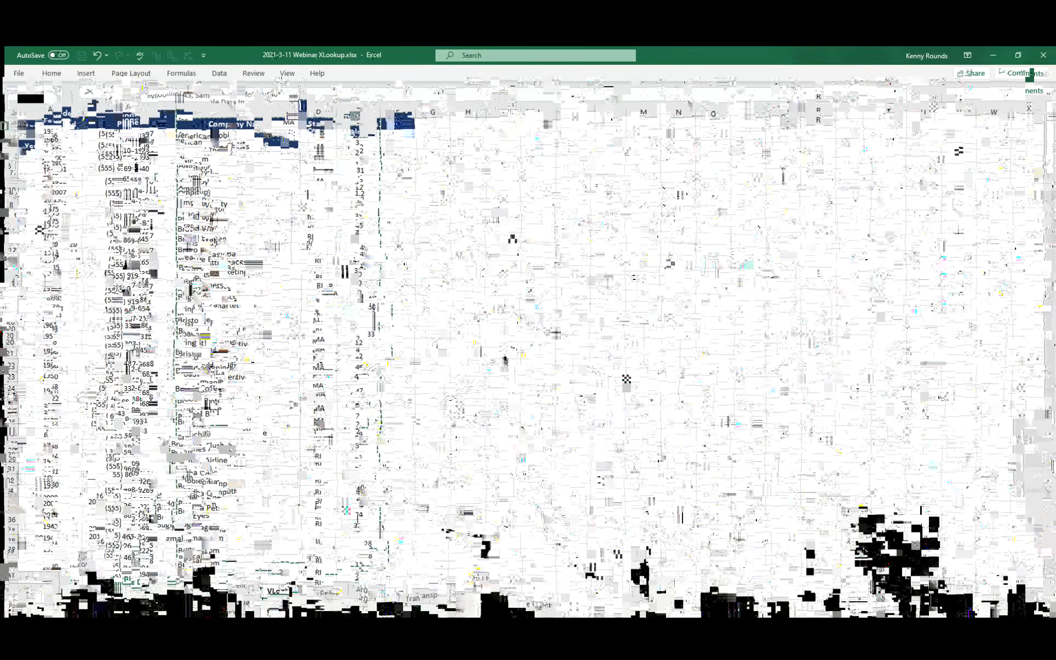
pyautogui.moveTo(358, 572); pyautogui.dragTo(358, 560)
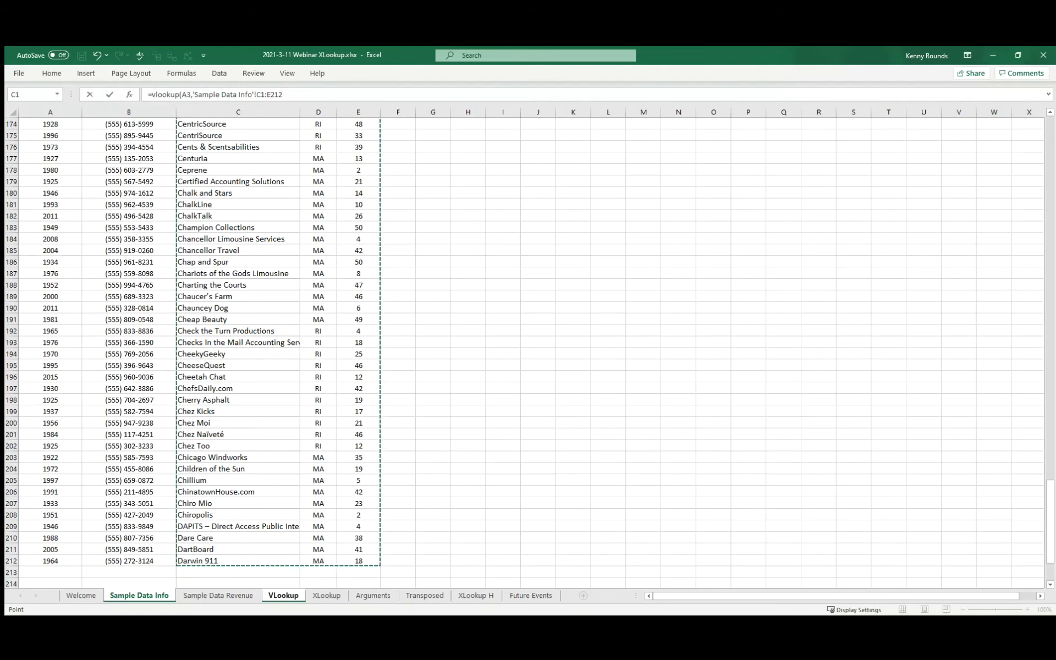
pyautogui.click(282, 95)
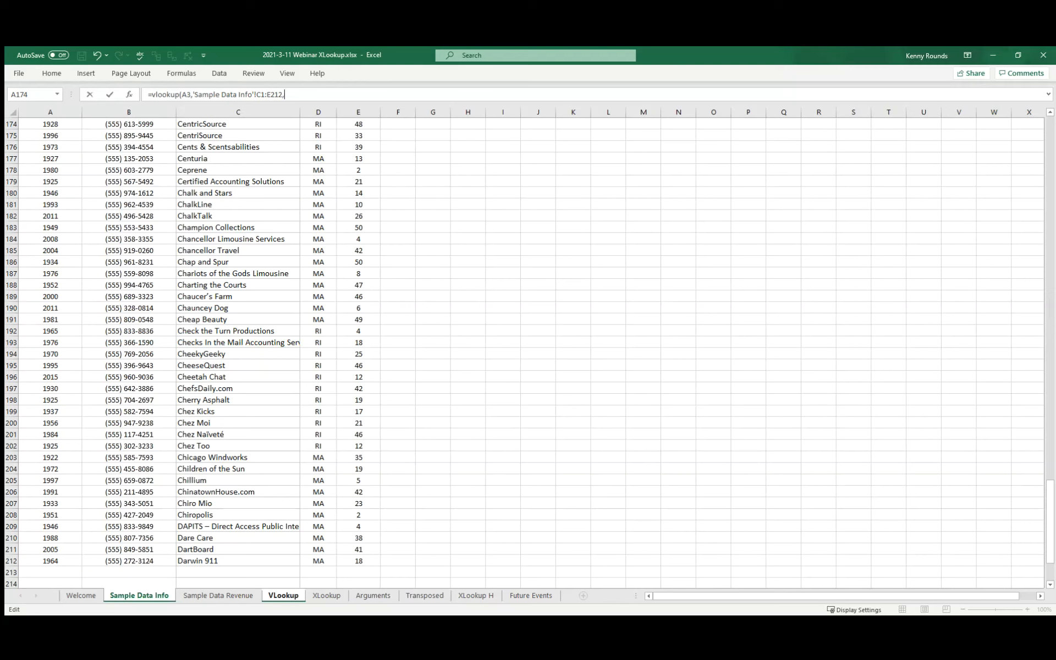
pyautogui.write('2)')
pyautogui.press('Return')
# Make the table range in B3's formula absolute as $C$1:$E$212 and fill the formula down the State column to row 20.
pyautogui.press('Up')
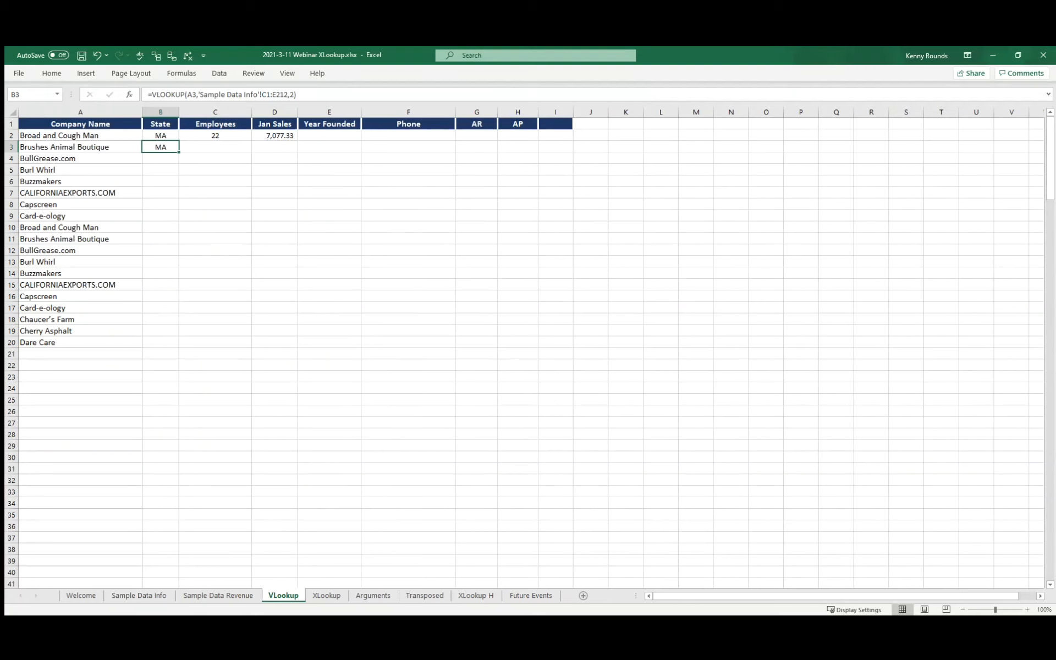
pyautogui.press('F2')
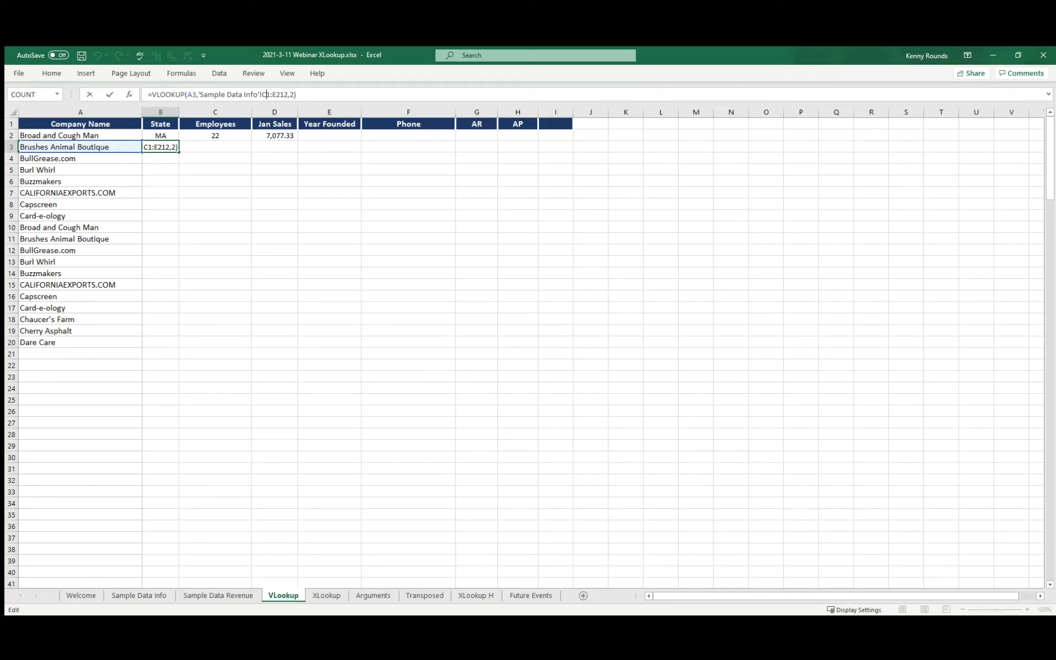
pyautogui.press('F4')
pyautogui.press('Right')
pyautogui.press('Right')
pyautogui.press('F4')
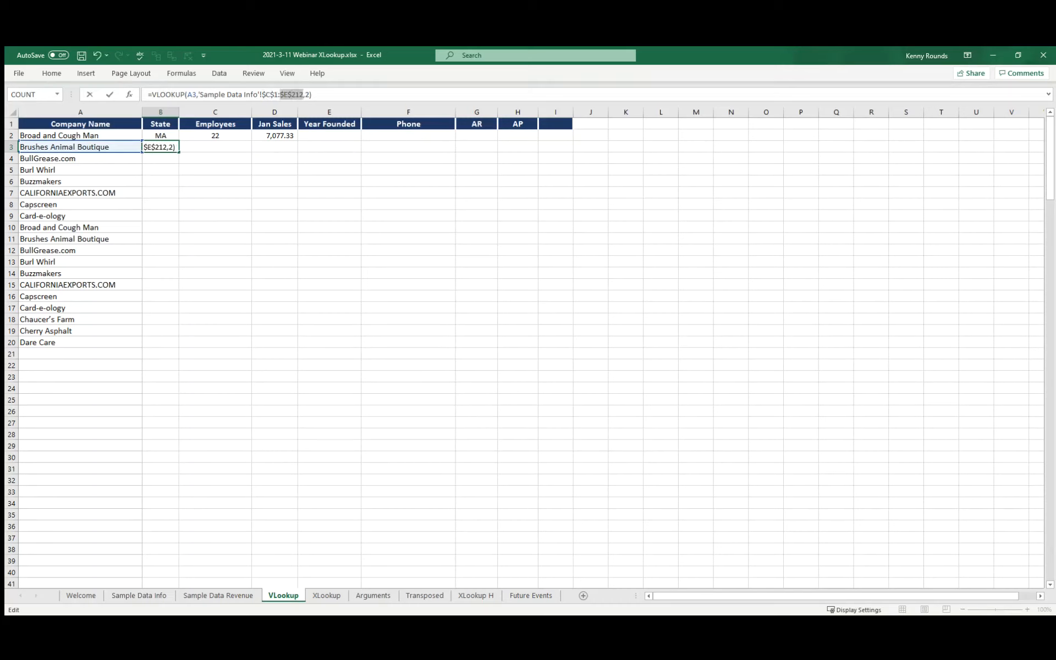
pyautogui.press('Return')
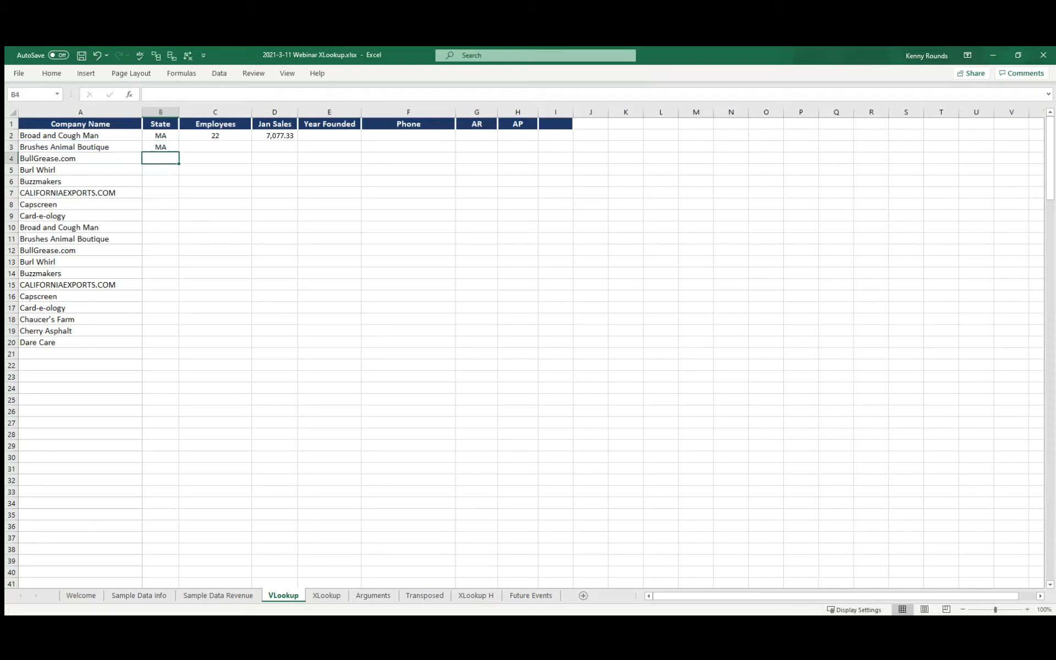
pyautogui.press('Up')
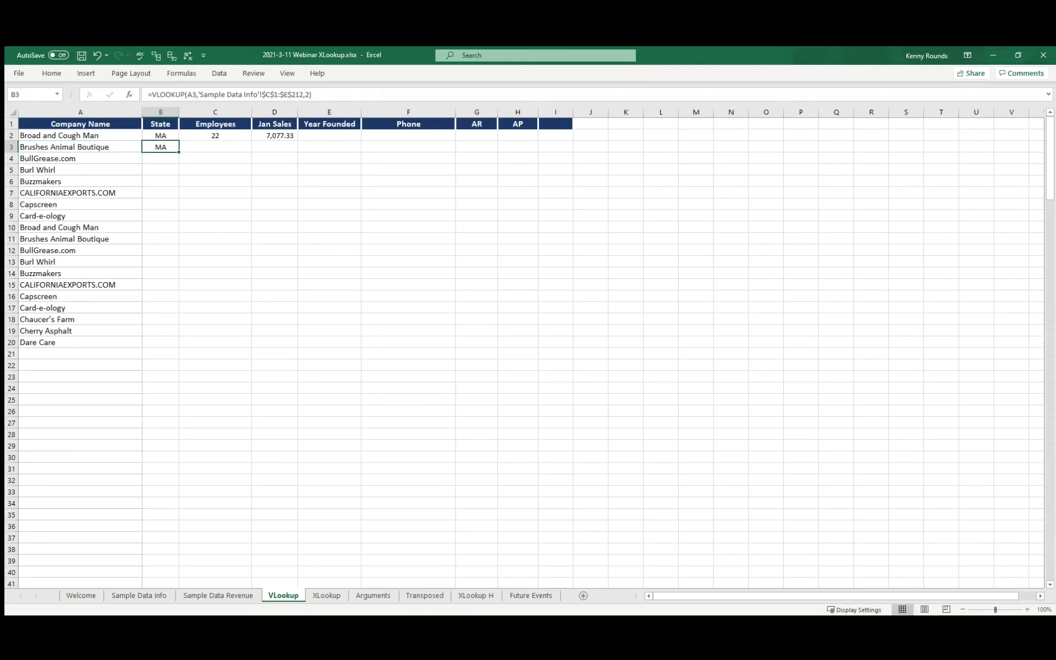
pyautogui.doubleClick(179, 152)
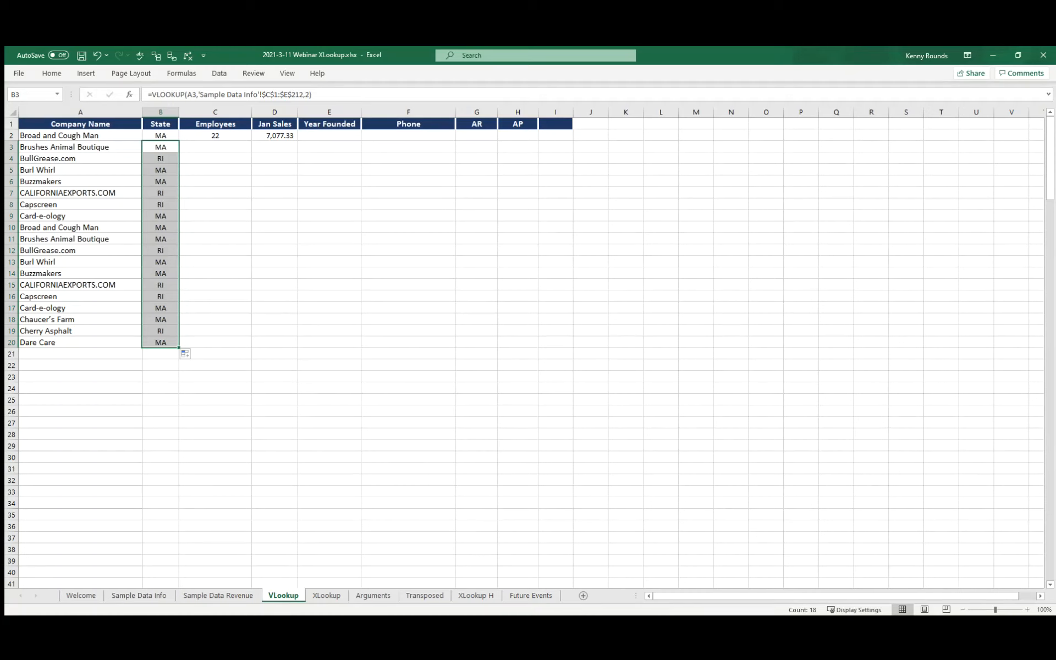
# In the Employees cell C3, enter a VLOOKUP of A3 in 'Sample Data Info'!C1:E212 that returns column 3.
pyautogui.click(215, 147)
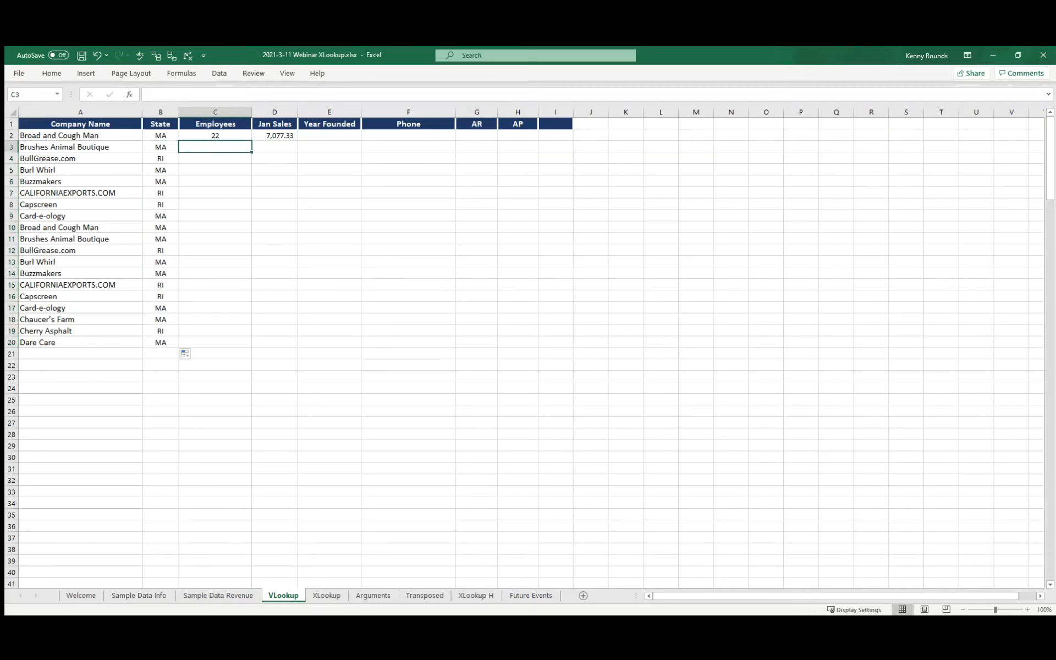
pyautogui.write('=vlo')
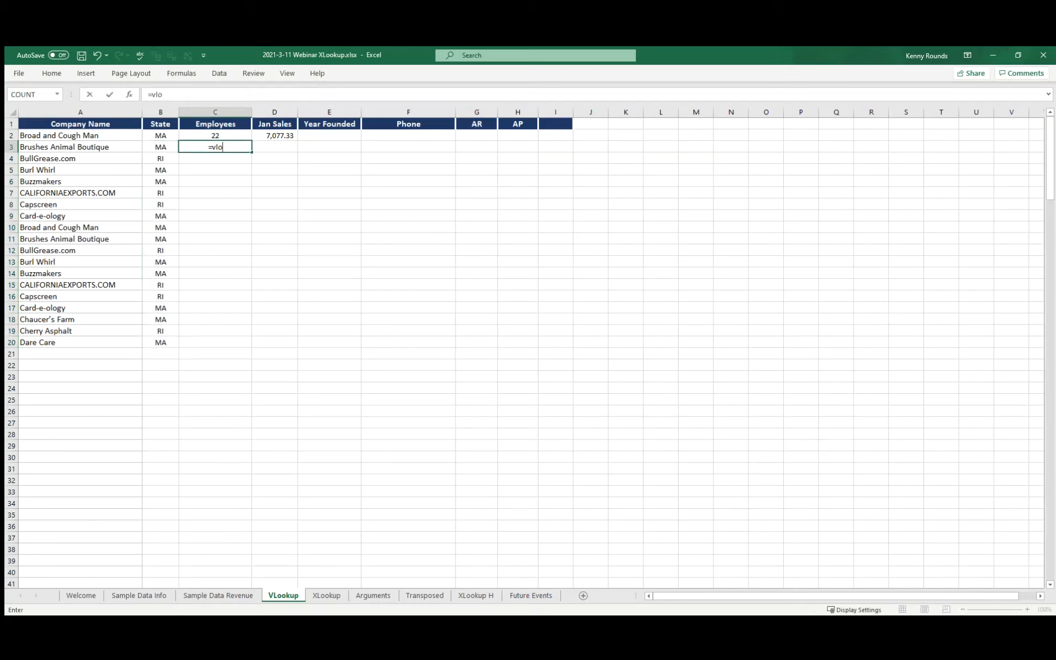
pyautogui.write('okup(')
pyautogui.click(80, 147)
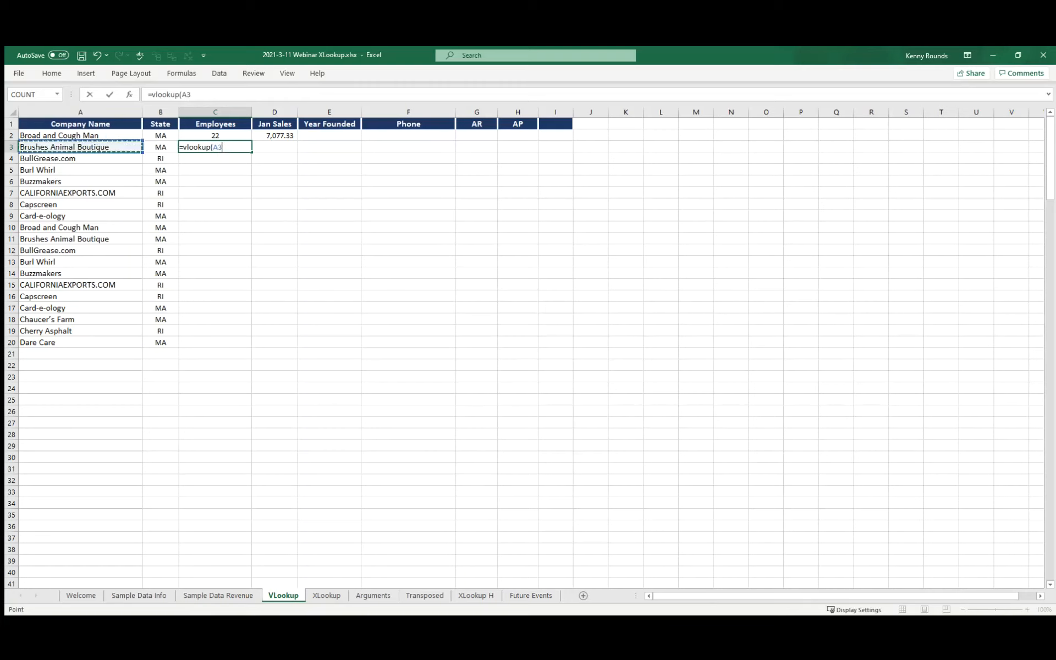
pyautogui.write(',')
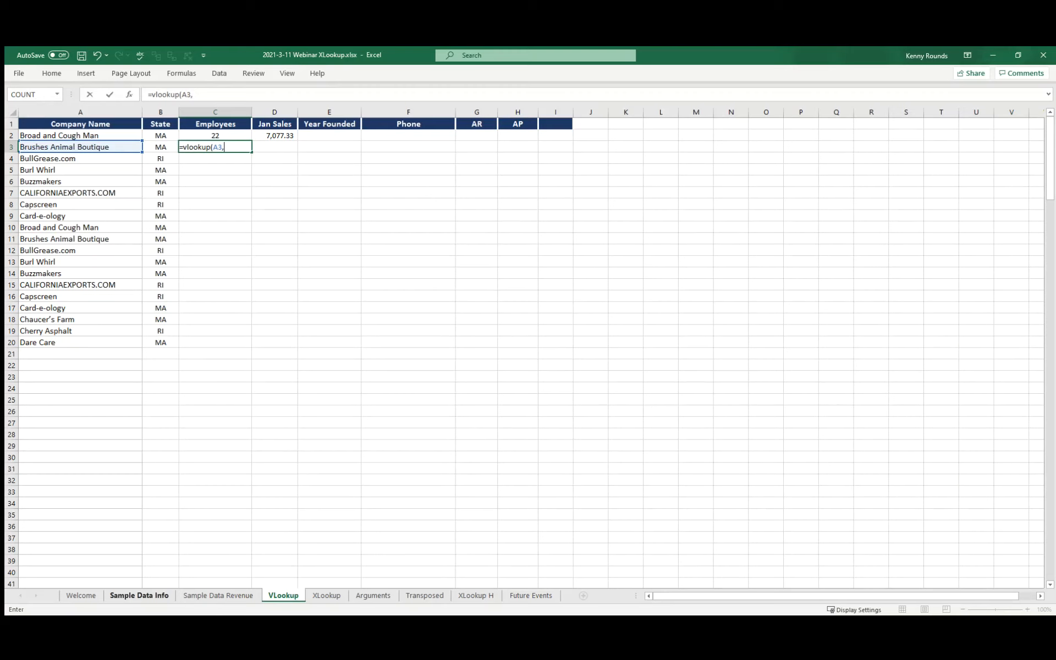
pyautogui.click(139, 596)
pyautogui.moveTo(238, 124); pyautogui.dragTo(358, 538)
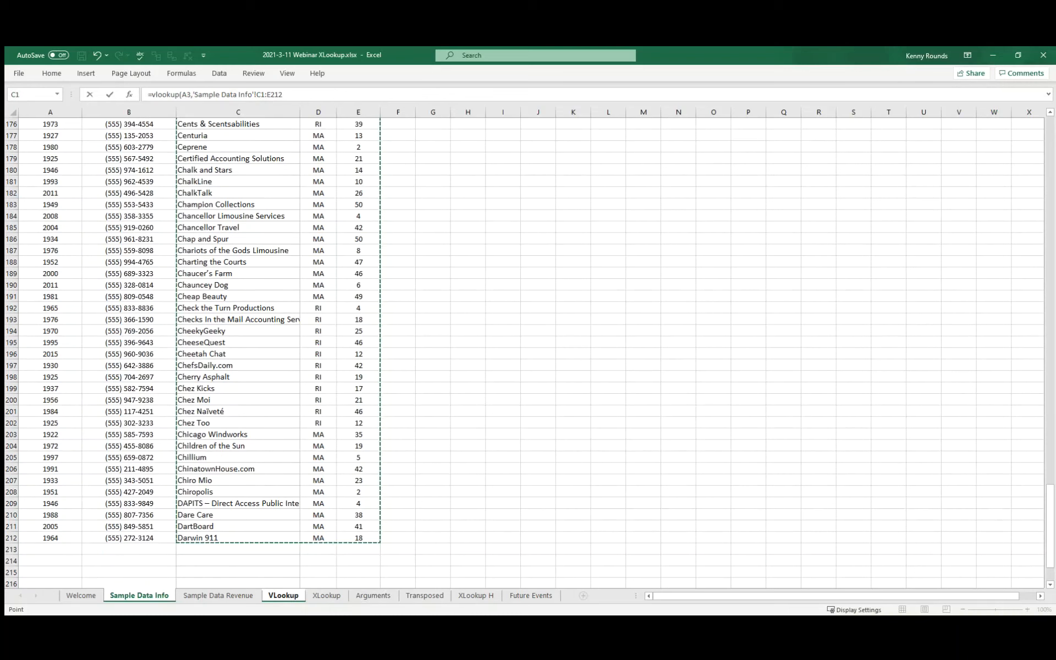
pyautogui.write(',')
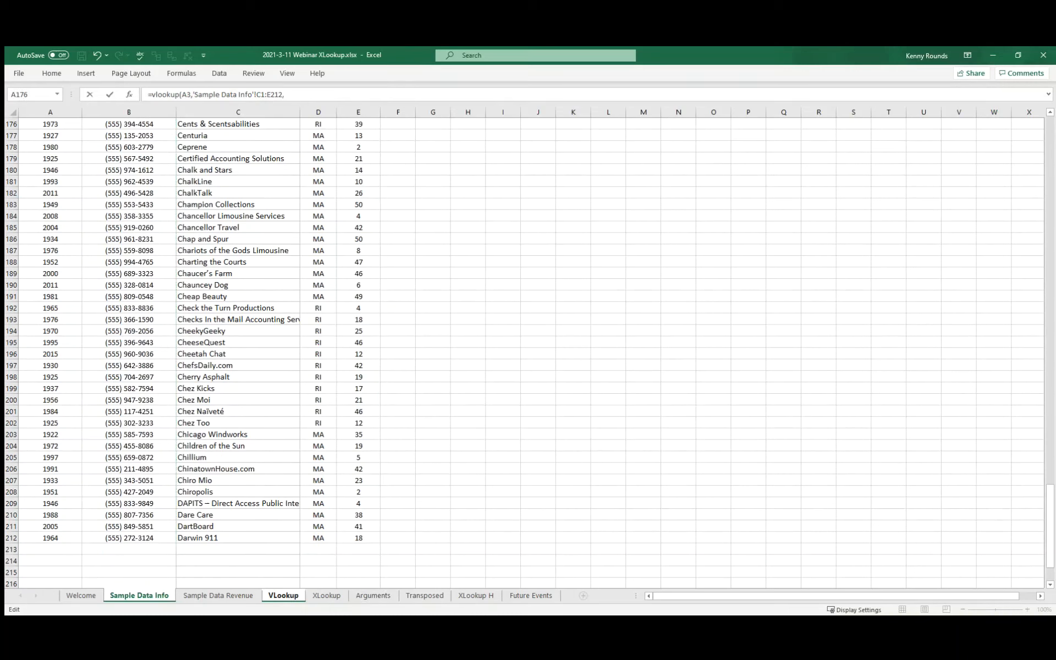
pyautogui.write('3)')
pyautogui.press('Return')
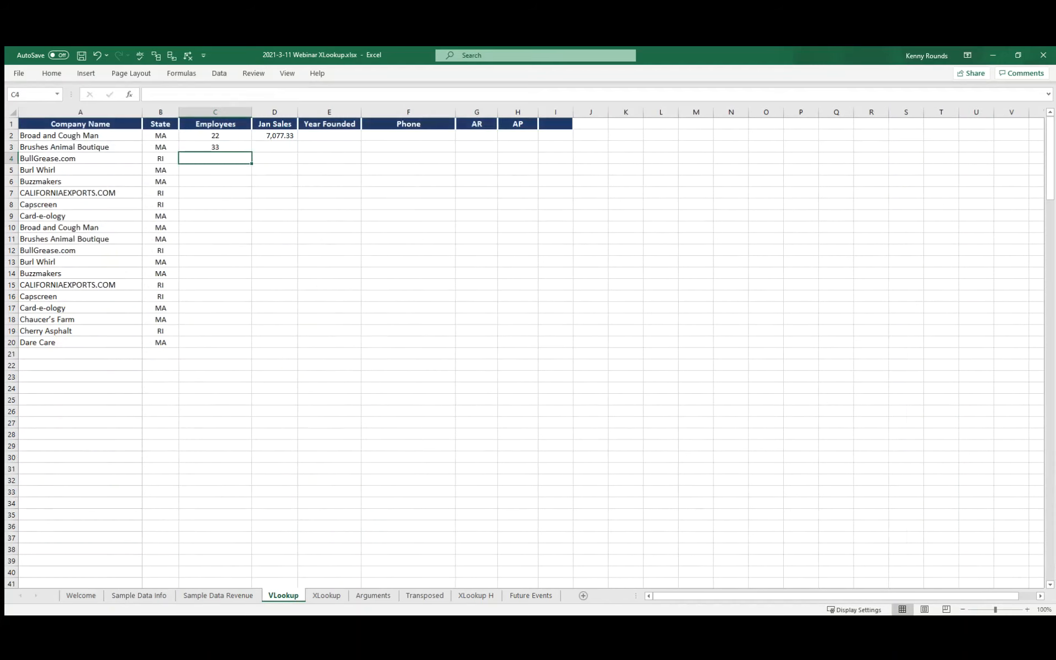
# Lock C3's table range as $C$1:$E$212 and fill the formula down the Employees column to row 20.
pyautogui.press('Up')
pyautogui.press('F2')
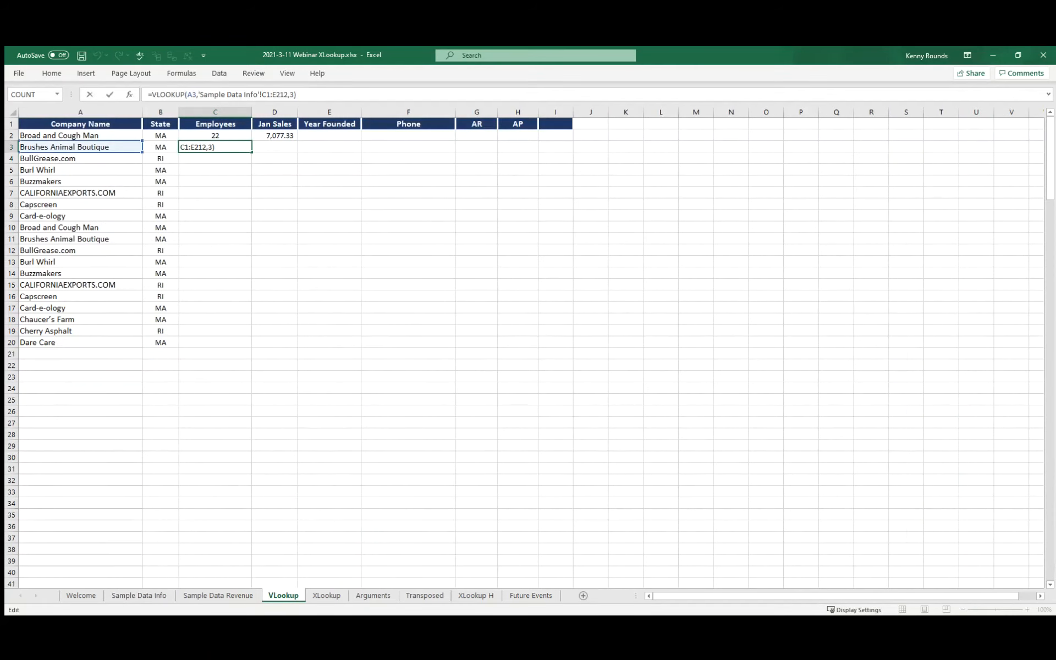
pyautogui.press('F4')
pyautogui.press('F4')
pyautogui.press('Return')
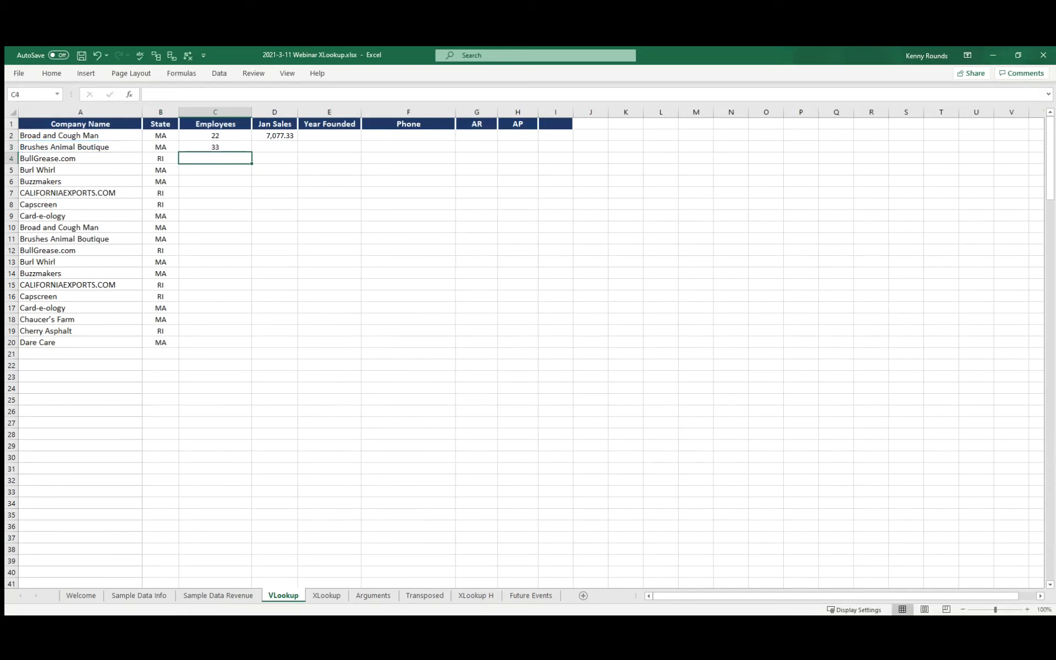
pyautogui.press('Up')
pyautogui.doubleClick(251, 153)
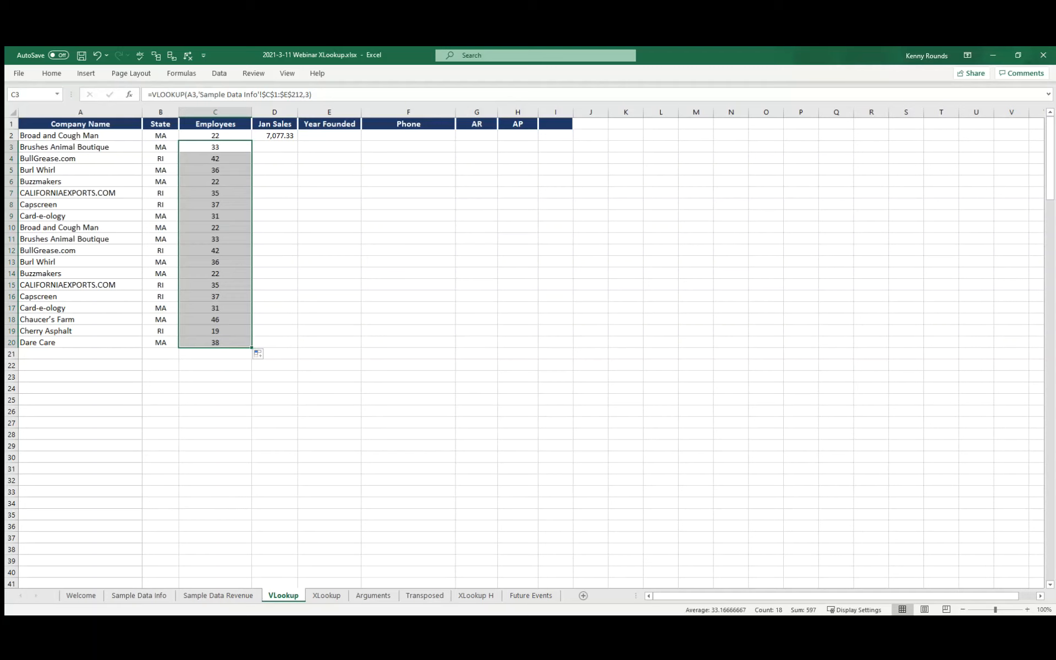
# In the Jan Sales cell D3, enter a VLOOKUP of A3 in 'Sample Data Revenue'!B1:G212 that returns column 2.
pyautogui.press('Right')
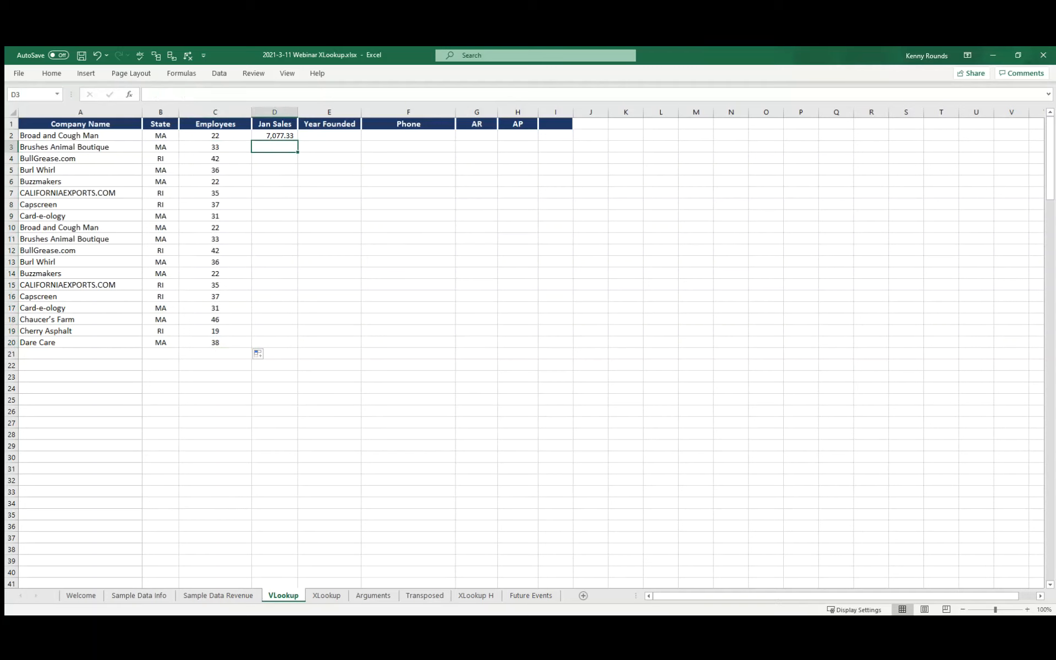
pyautogui.write('=vloo')
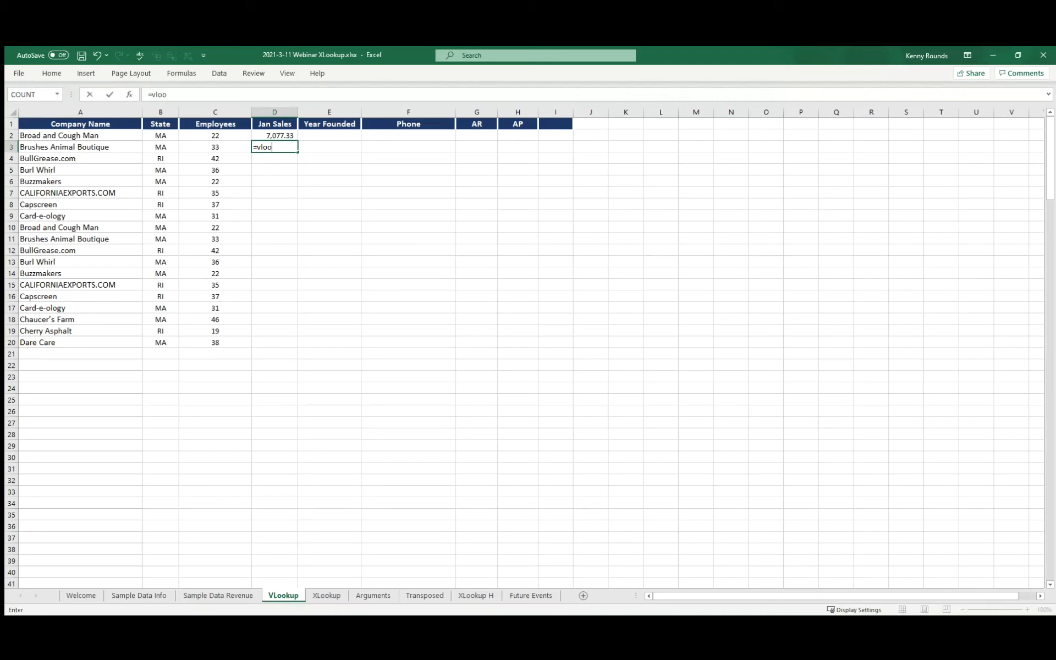
pyautogui.write('kup(')
pyautogui.click(80, 147)
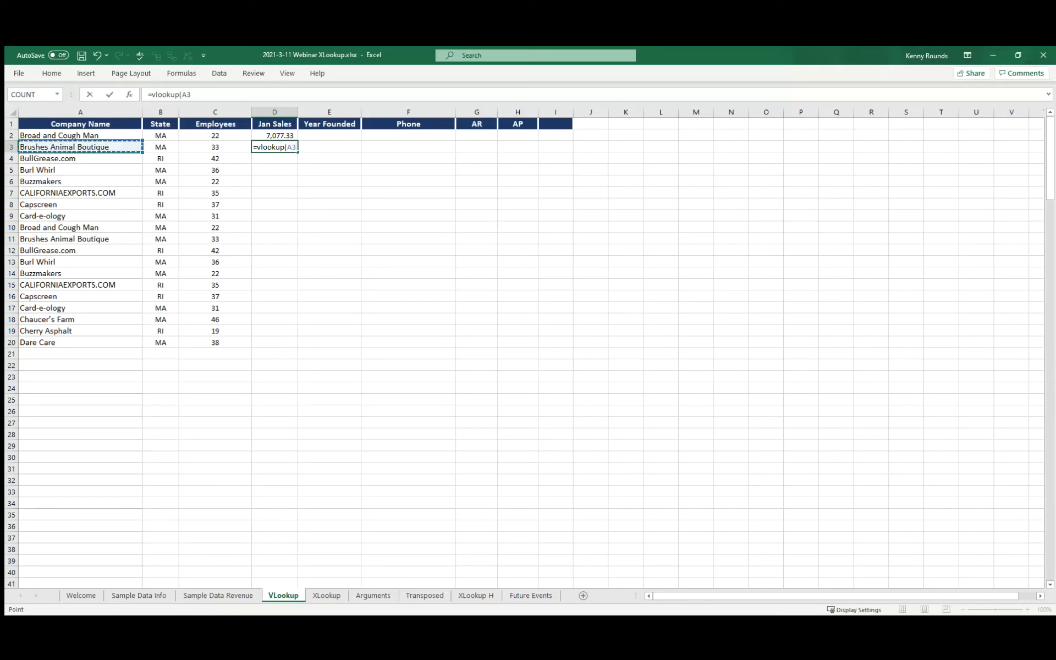
pyautogui.write(',')
pyautogui.click(218, 595)
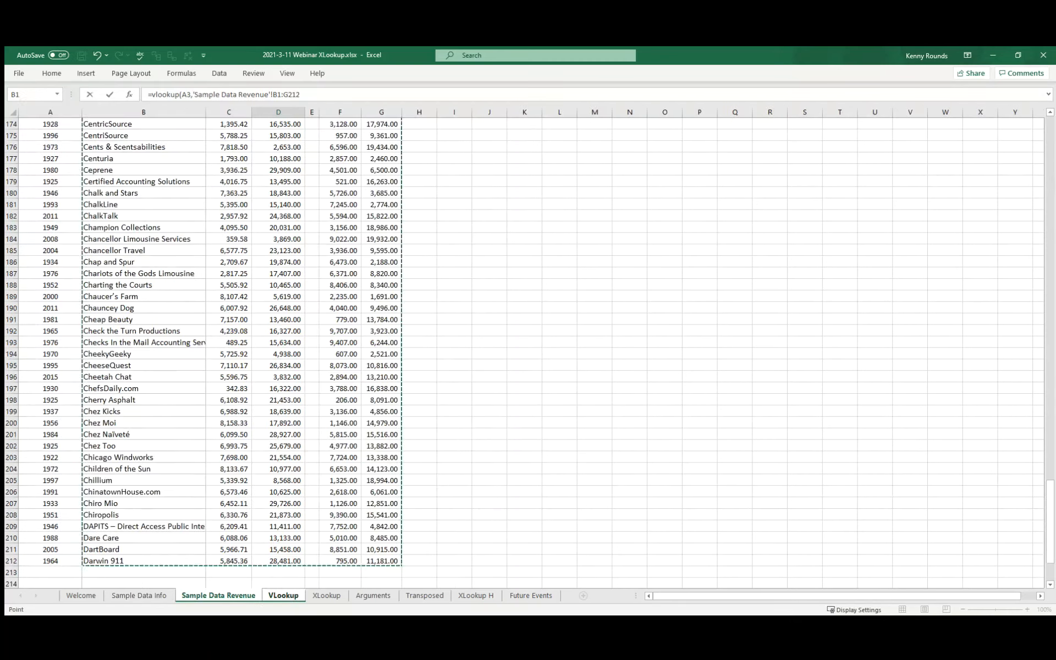
pyautogui.press('F2')
pyautogui.write(',')
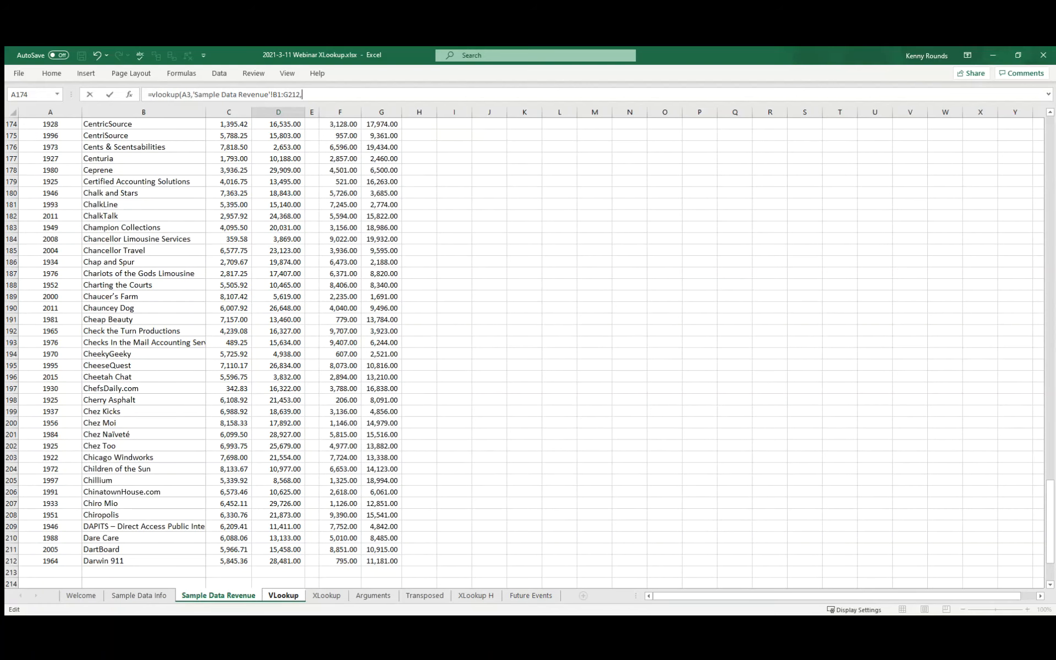
pyautogui.write('1)')
pyautogui.press('Return')
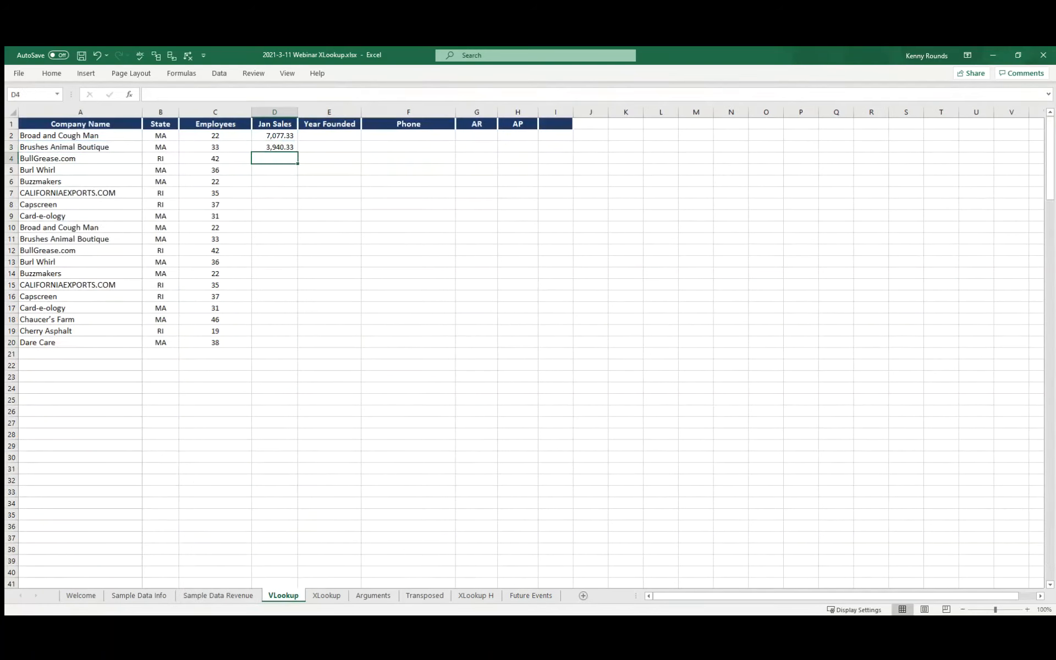
# Change the table range in the Jan Sales formula in D3 to the absolute reference $B$1:$G$212.
pyautogui.click(275, 147)
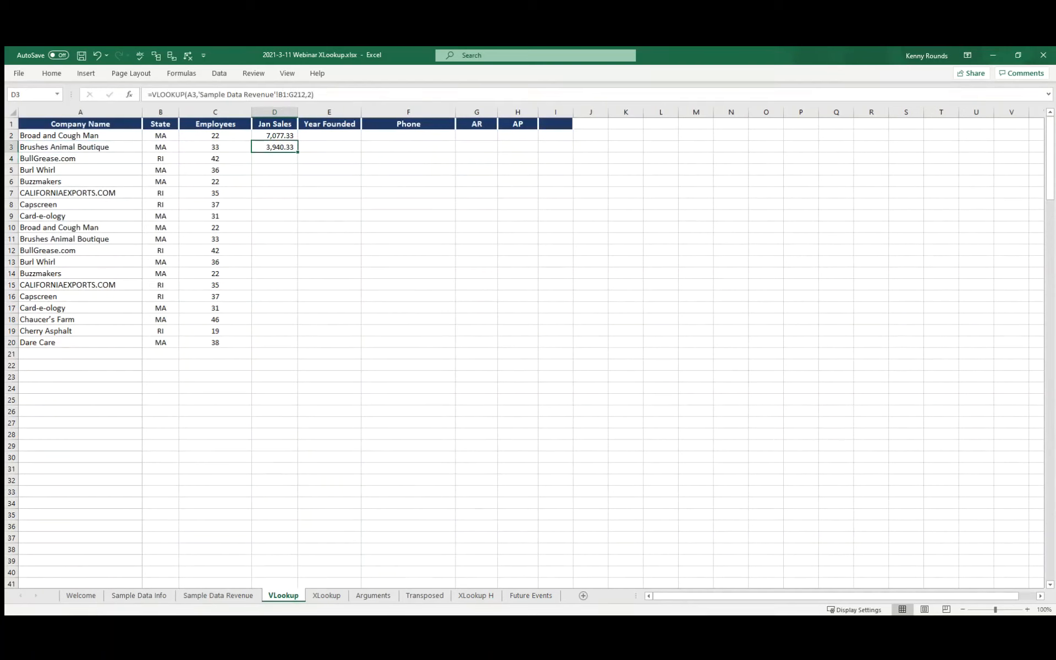
pyautogui.press('F2')
pyautogui.click(283, 94)
pyautogui.press('F4')
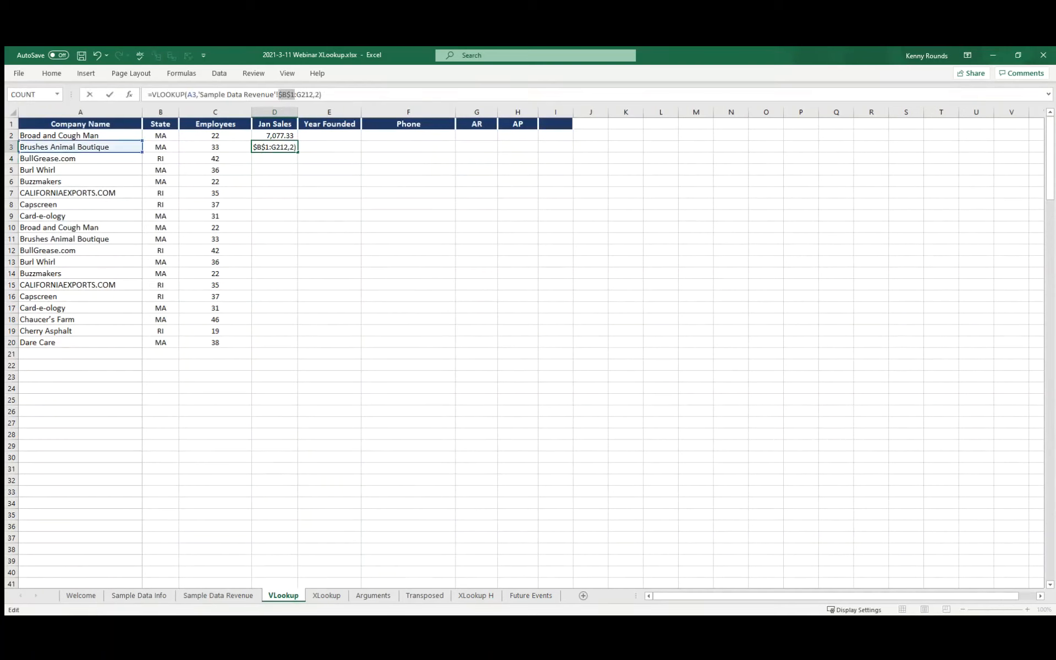
pyautogui.click(320, 94)
pyautogui.press('F4')
pyautogui.press('Return')
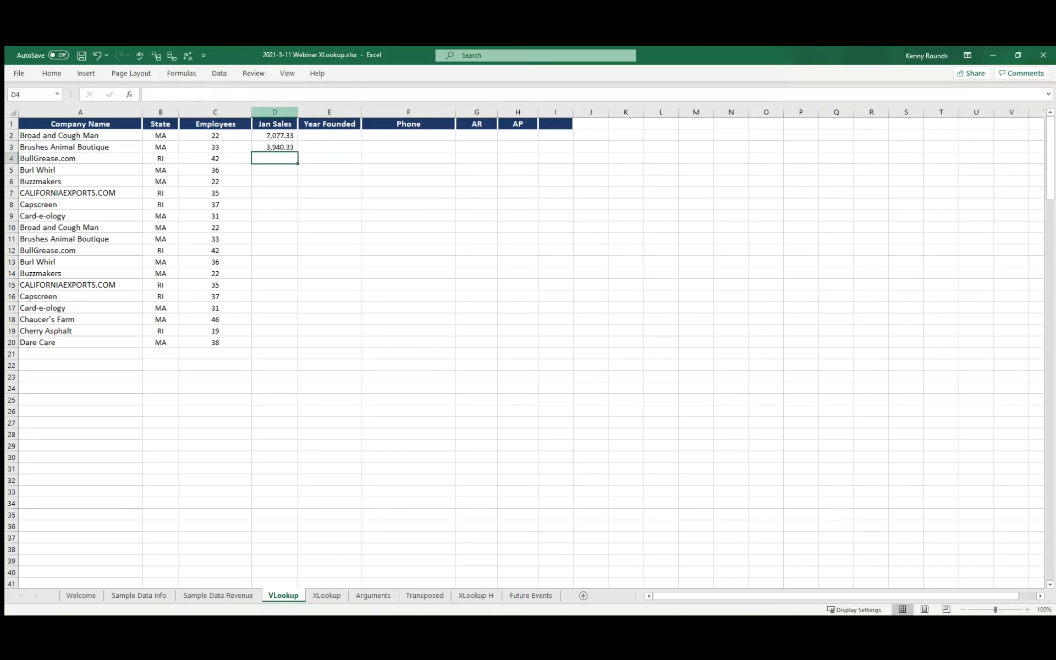
pyautogui.press('Up')
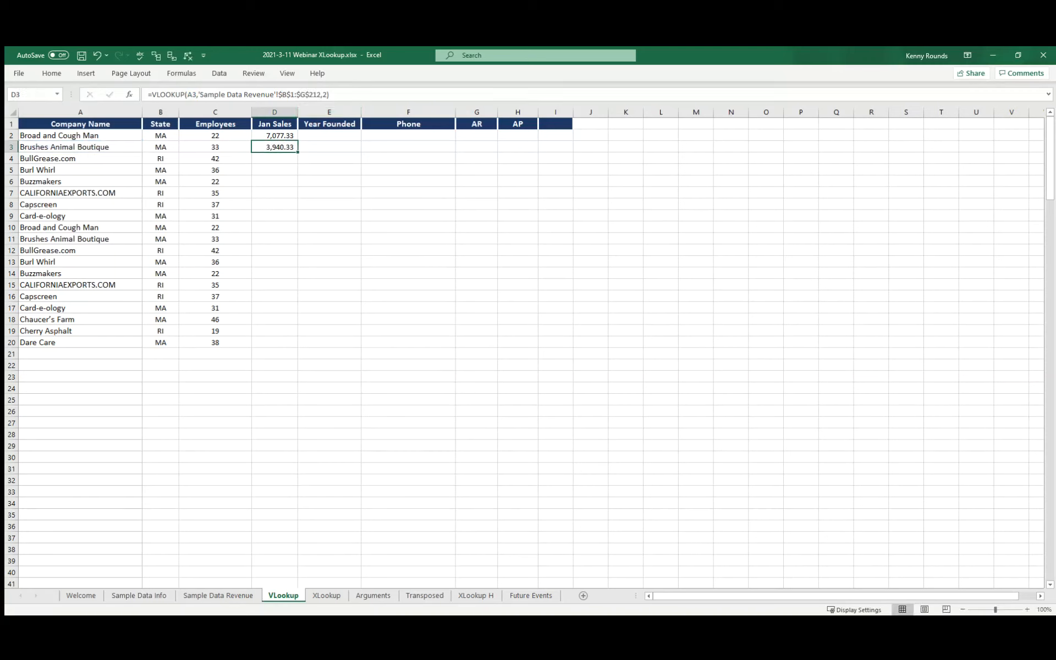
# Fill the Jan Sales formula in D3 down the column to row 20.
pyautogui.doubleClick(298, 152)
pyautogui.click(330, 181)
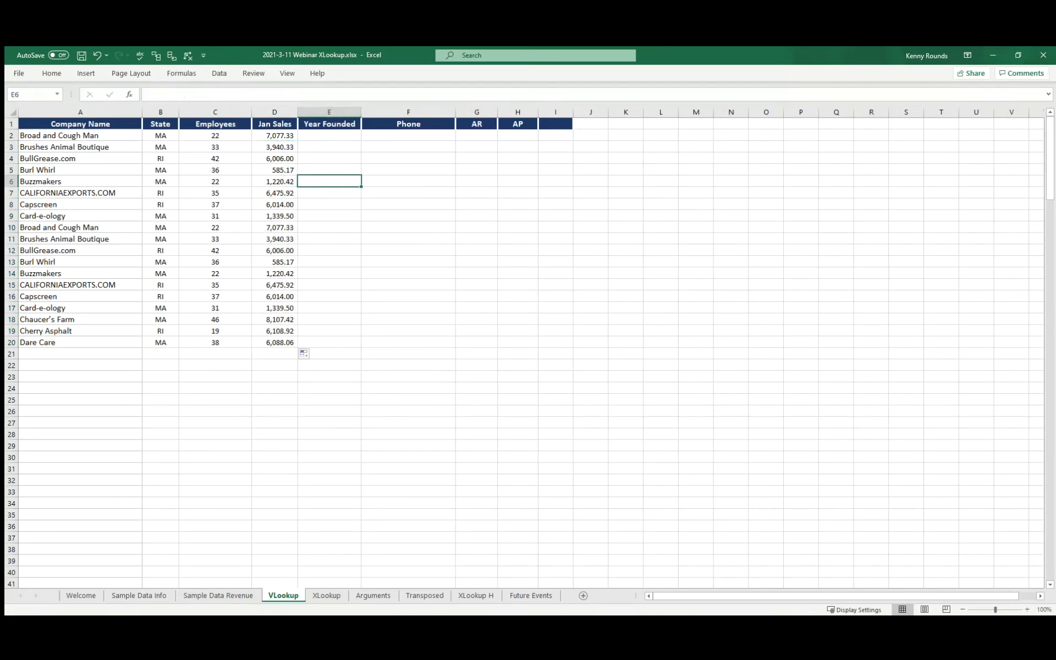
pyautogui.click(330, 147)
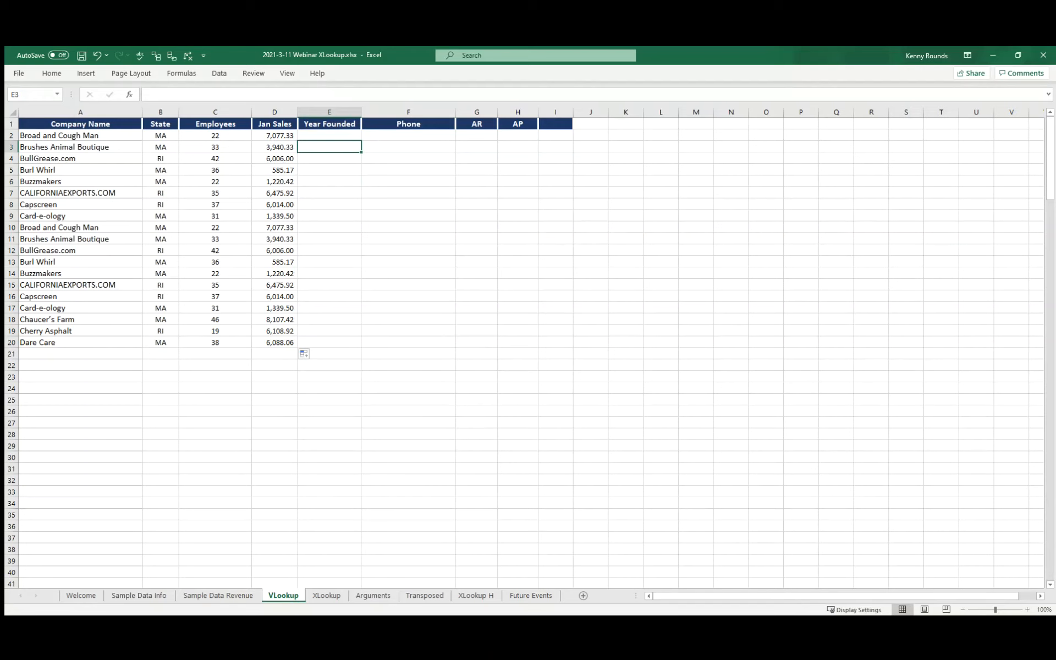
pyautogui.click(329, 112)
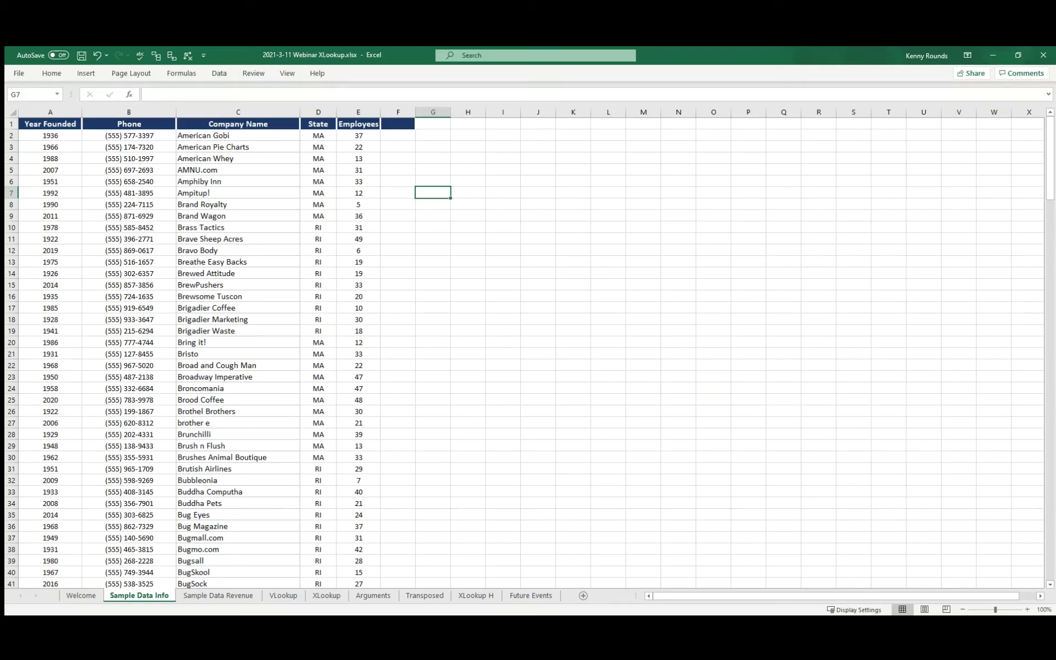
# On the XLookup sheet, enter an XLOOKUP of A3 in State cell B3, searching 'Sample Data Info'!C:C and returning 'Sample Data Info'!D:D.
pyautogui.click(326, 595)
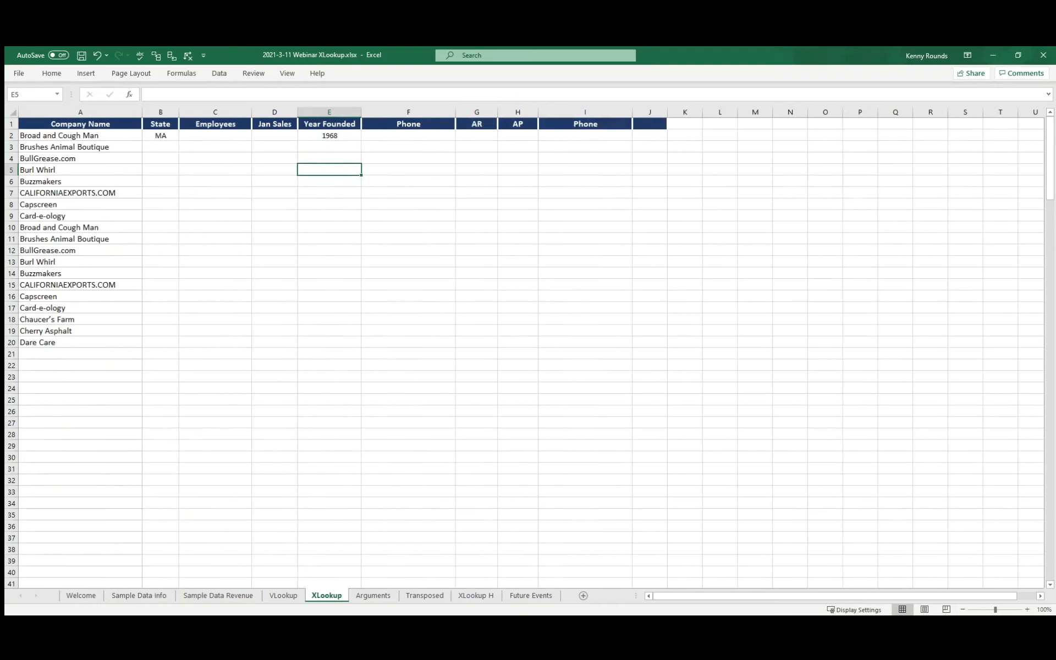
pyautogui.click(160, 147)
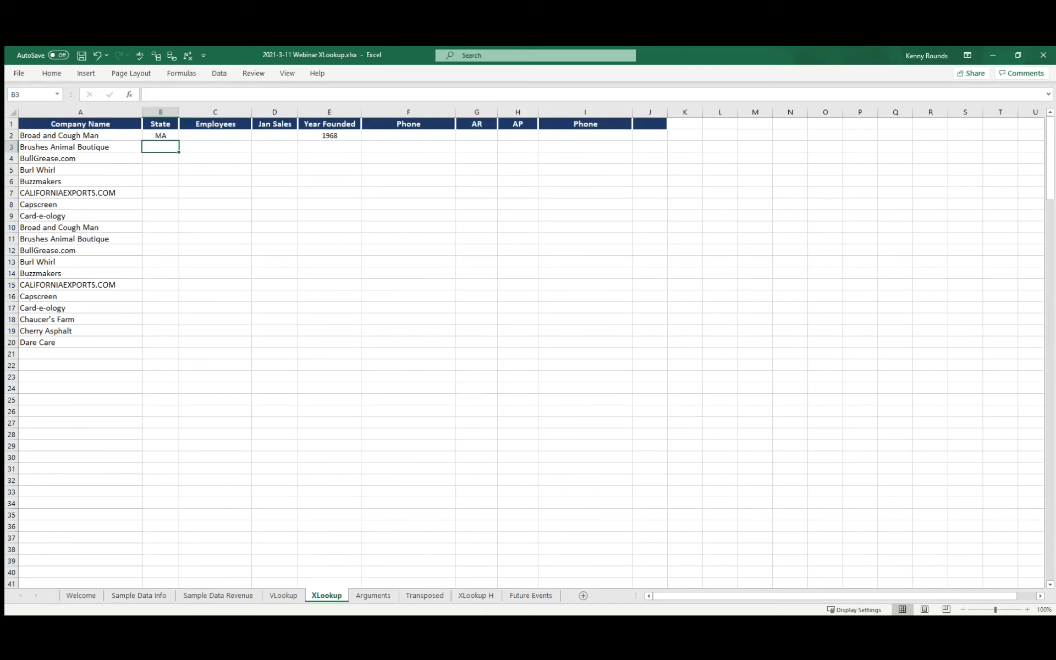
pyautogui.write('=x')
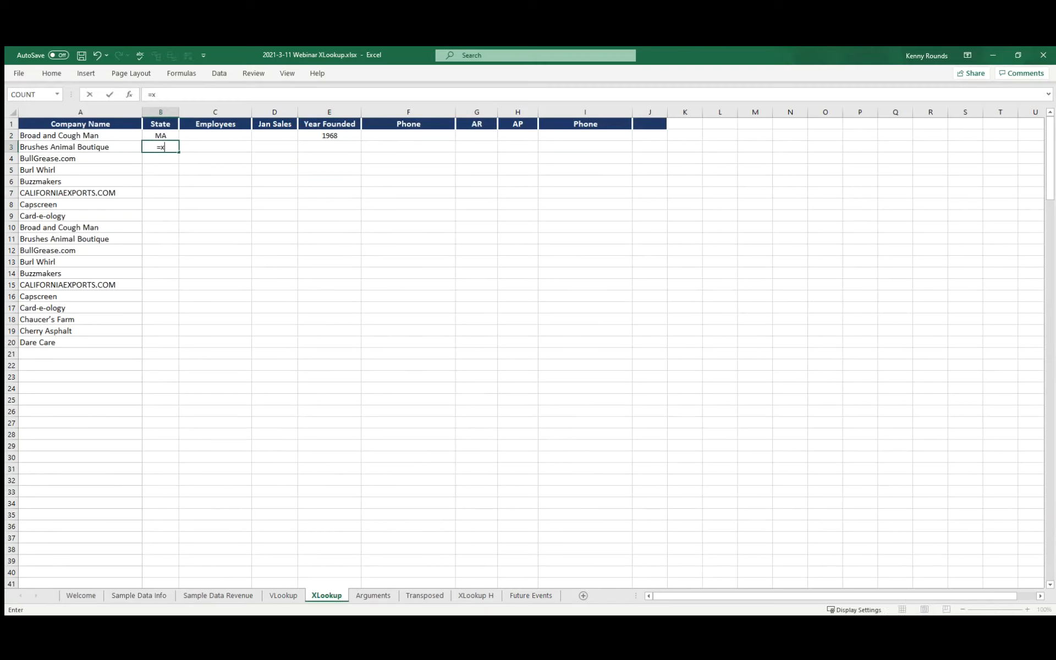
pyautogui.write('lookup(')
pyautogui.press('Left')
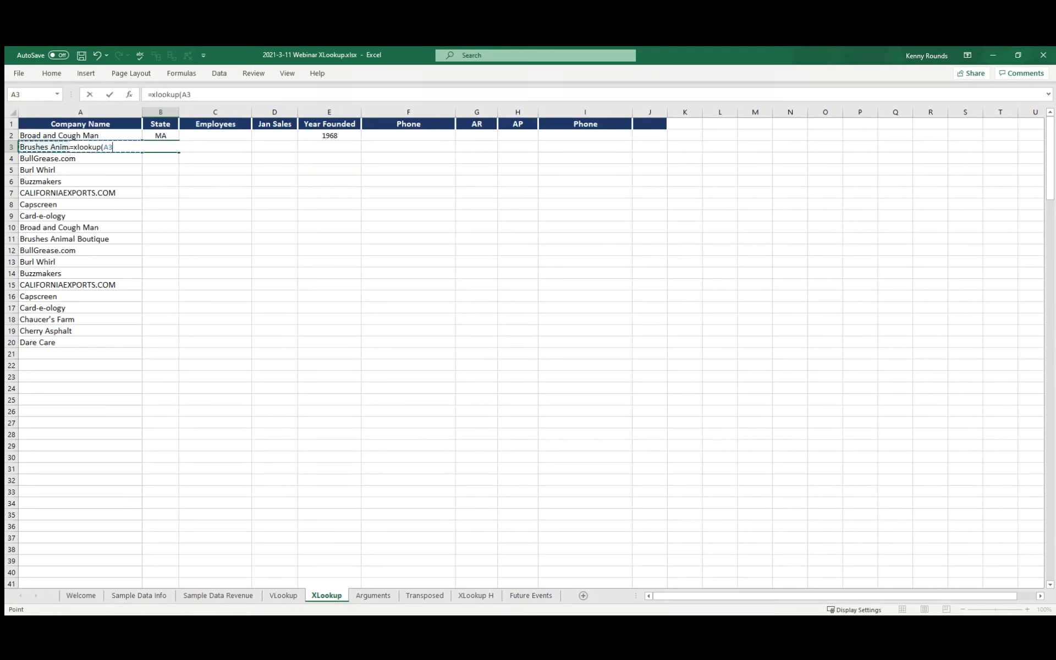
pyautogui.write(',')
pyautogui.click(139, 595)
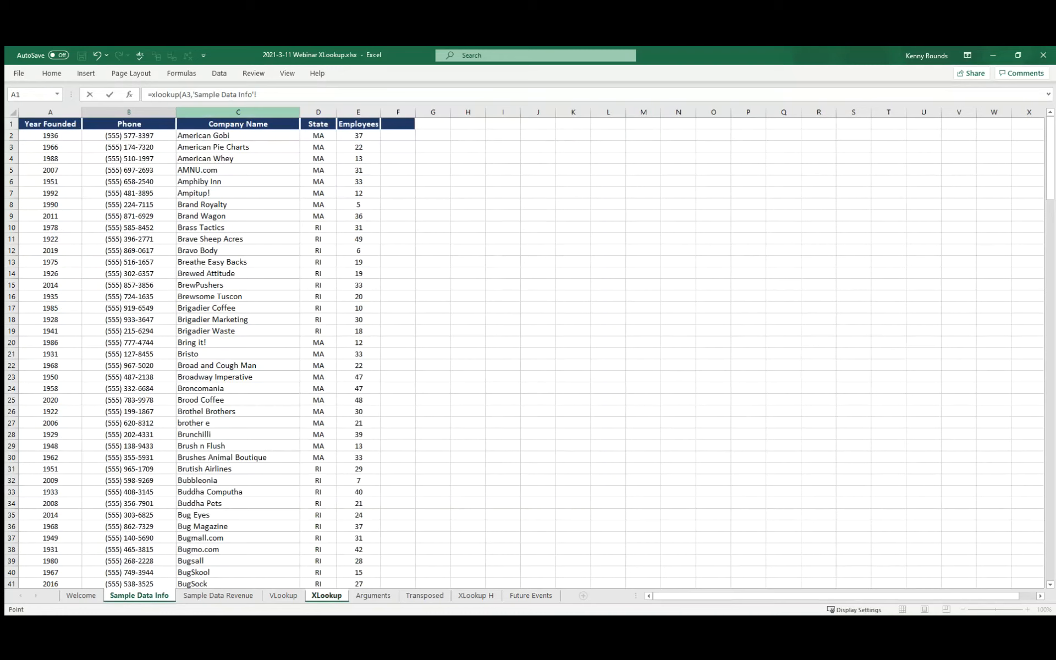
pyautogui.click(238, 112)
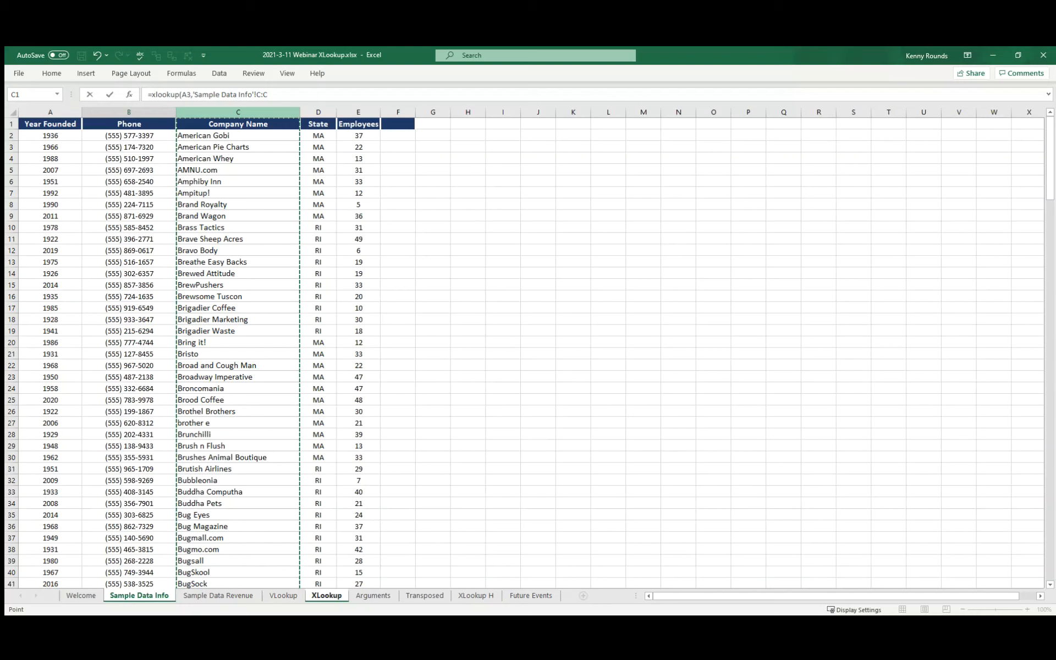
pyautogui.write(',')
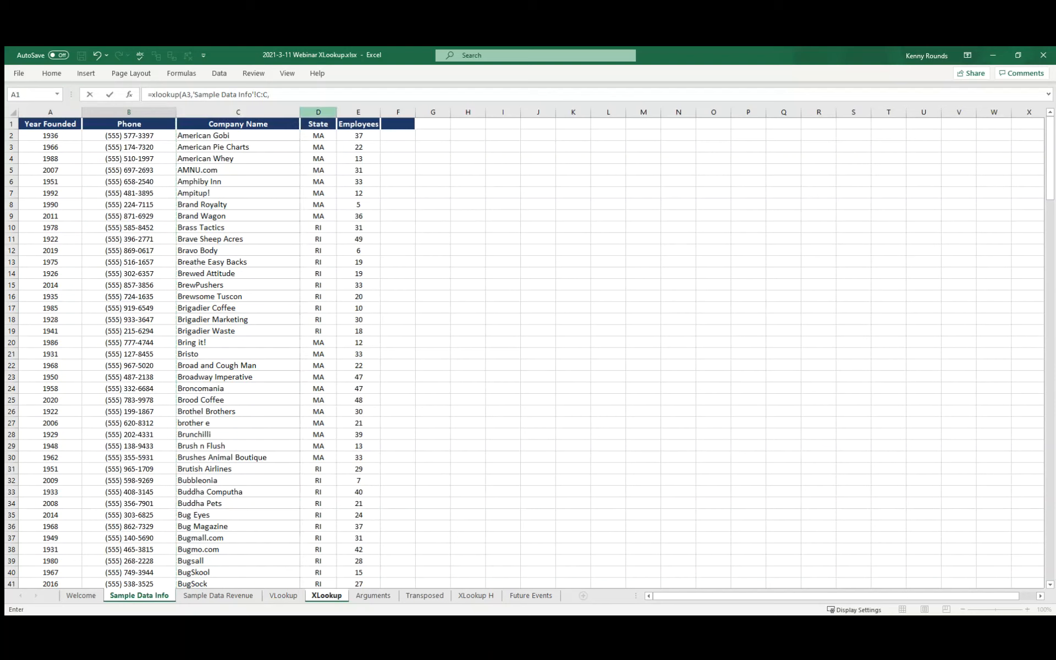
pyautogui.click(318, 112)
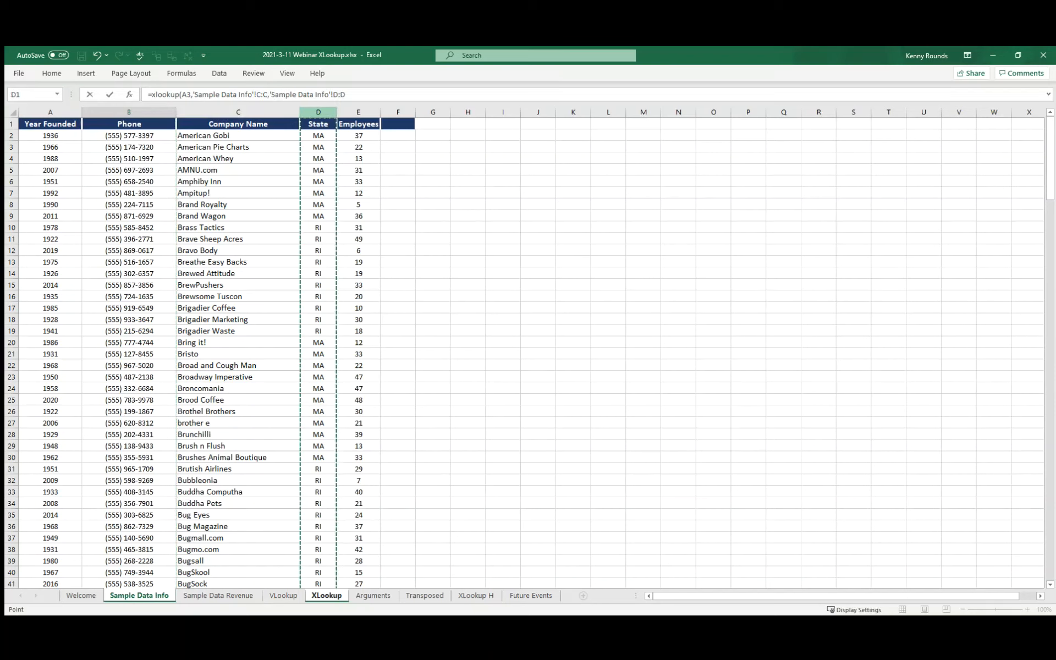
pyautogui.write(')')
pyautogui.press('Return')
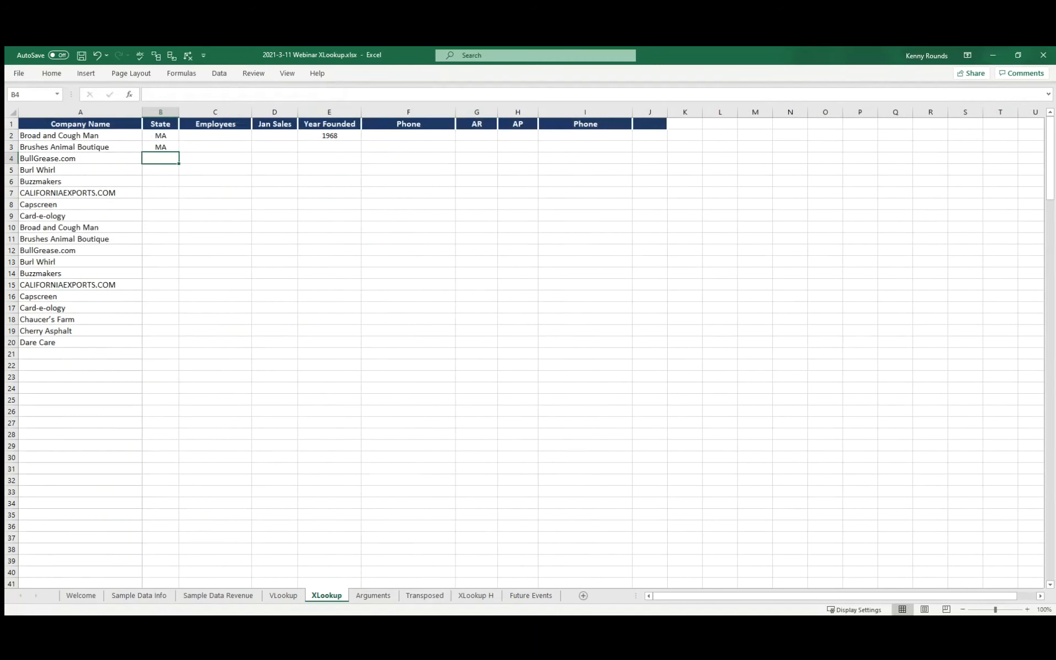
# Fill the State formula in B3 down the column to row 20.
pyautogui.press('Up')
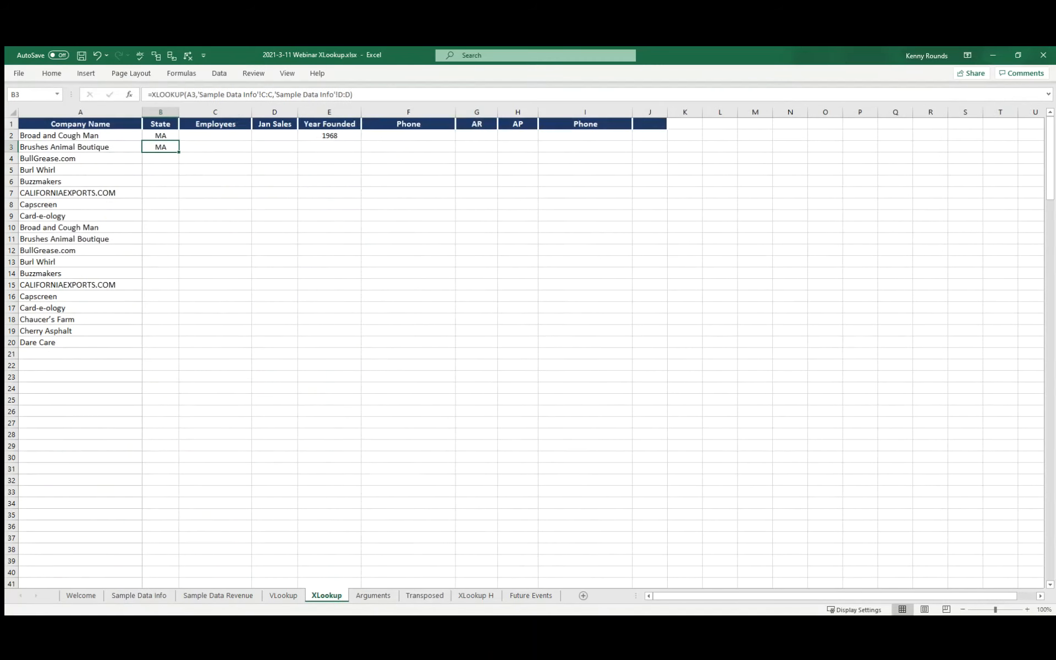
pyautogui.doubleClick(179, 152)
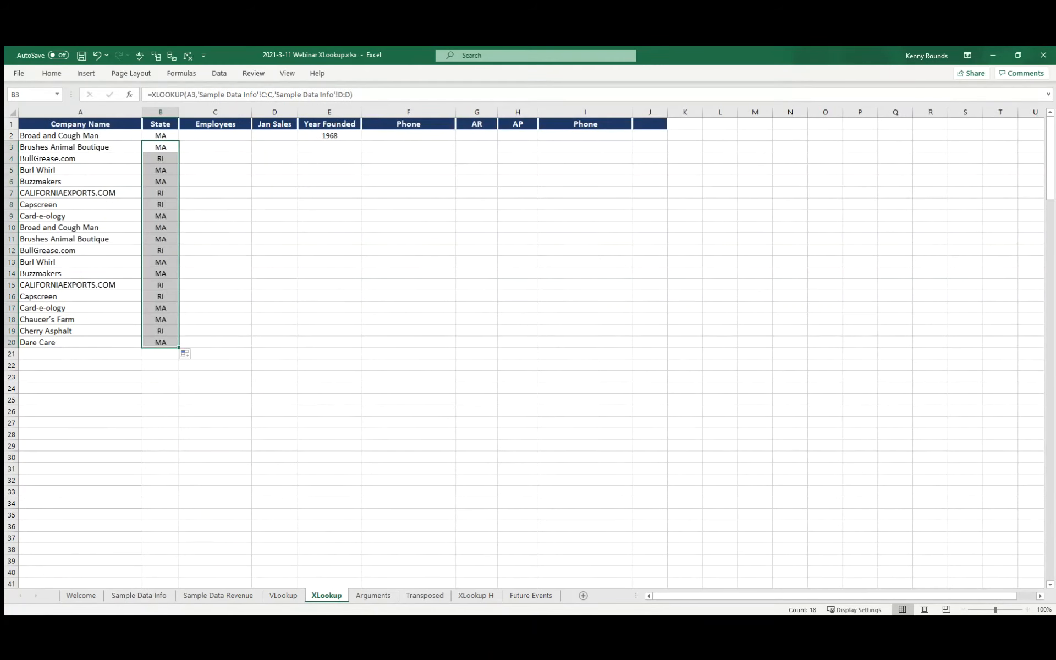
pyautogui.click(215, 158)
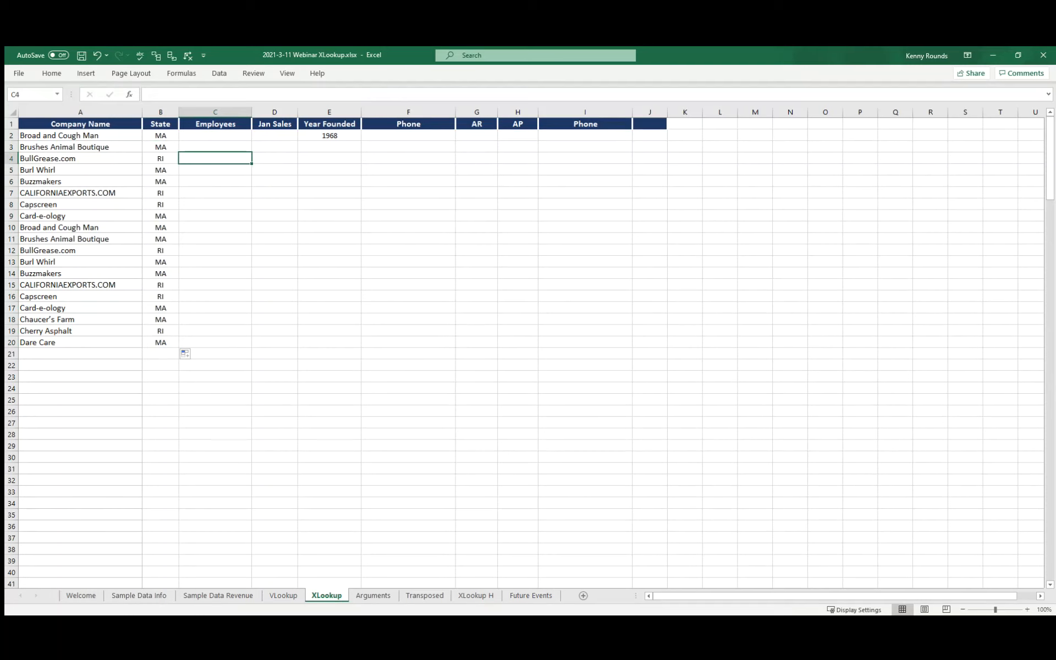
pyautogui.click(215, 136)
pyautogui.write('=xlooku')
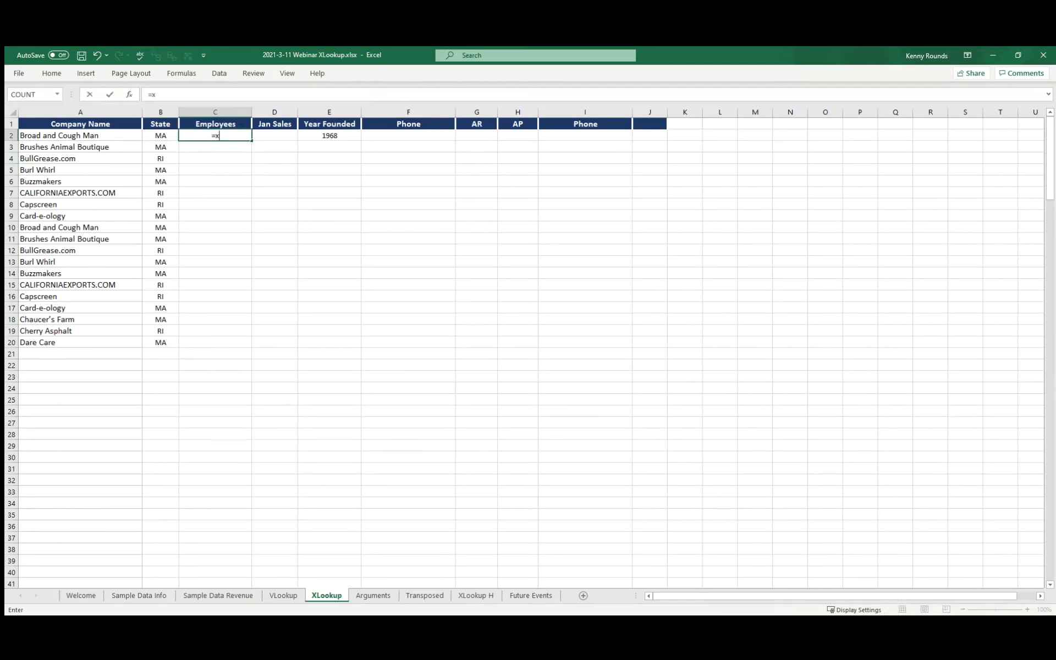
pyautogui.write('p(')
pyautogui.click(81, 135)
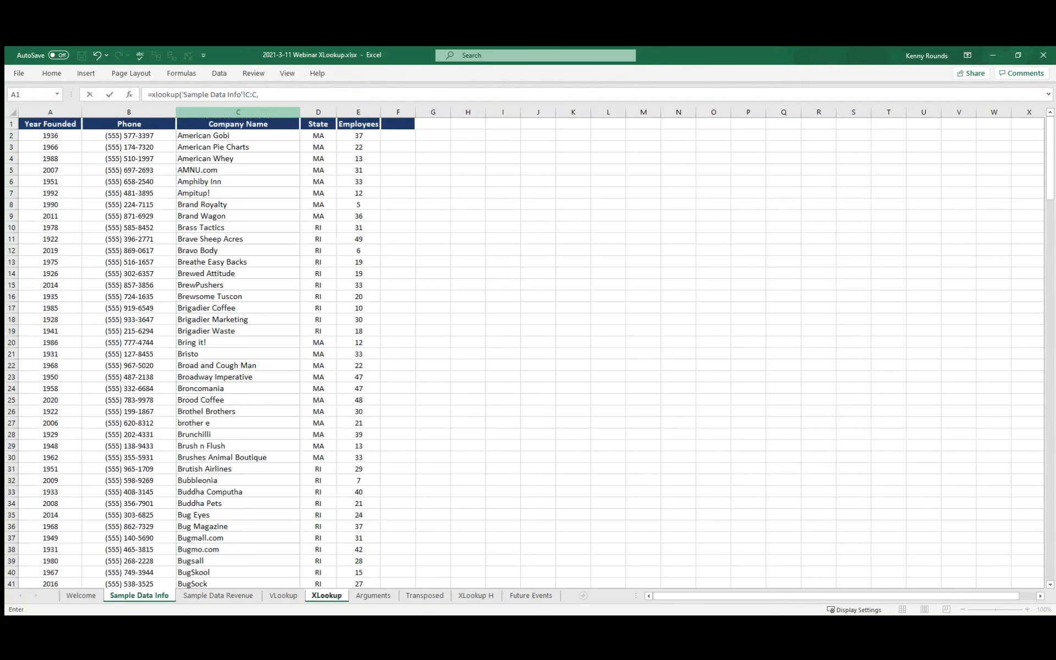
pyautogui.click(358, 112)
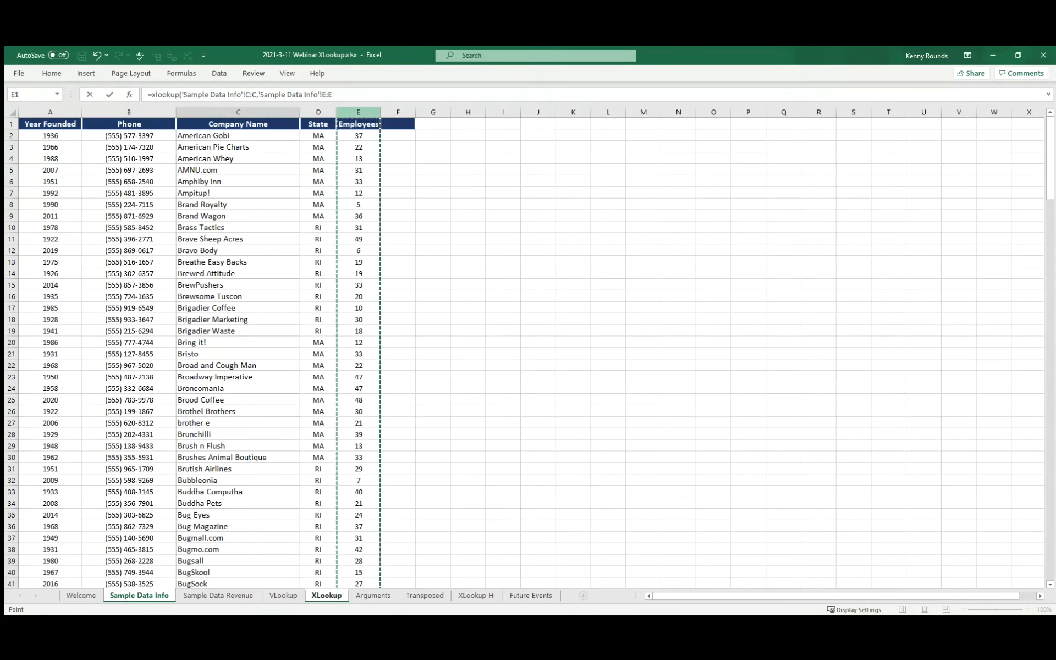
pyautogui.write(')')
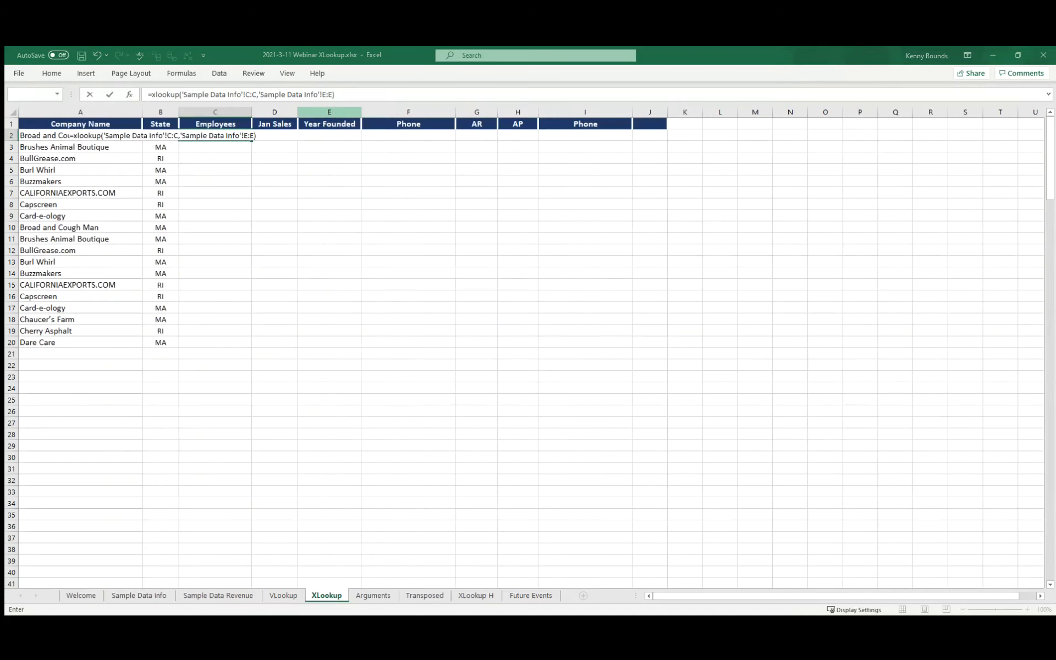
pyautogui.doubleClick(252, 136)
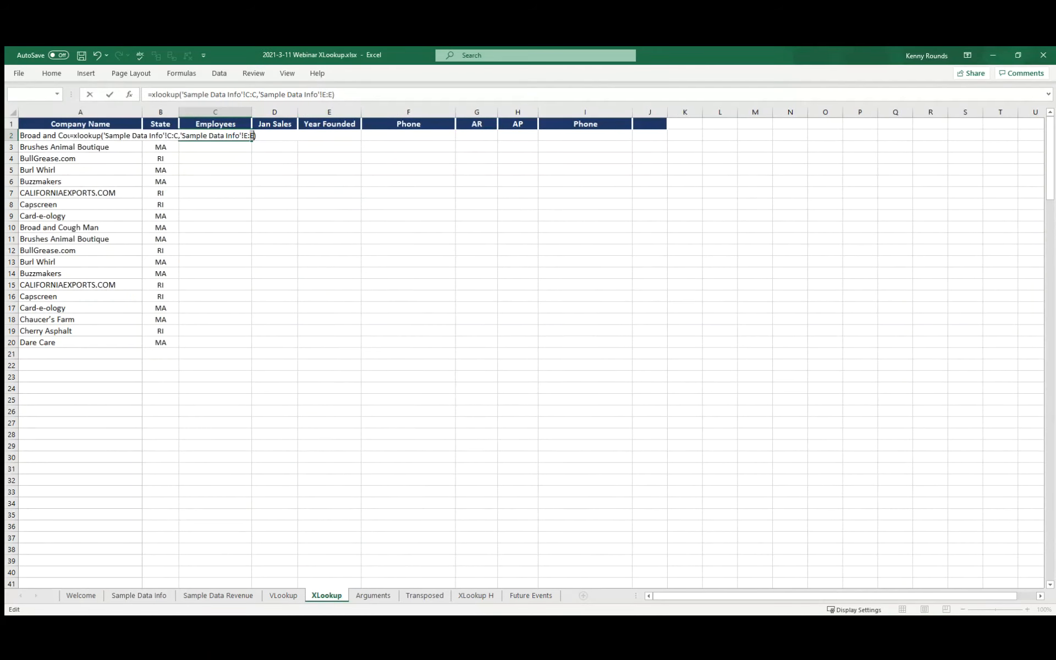
pyautogui.click(215, 193)
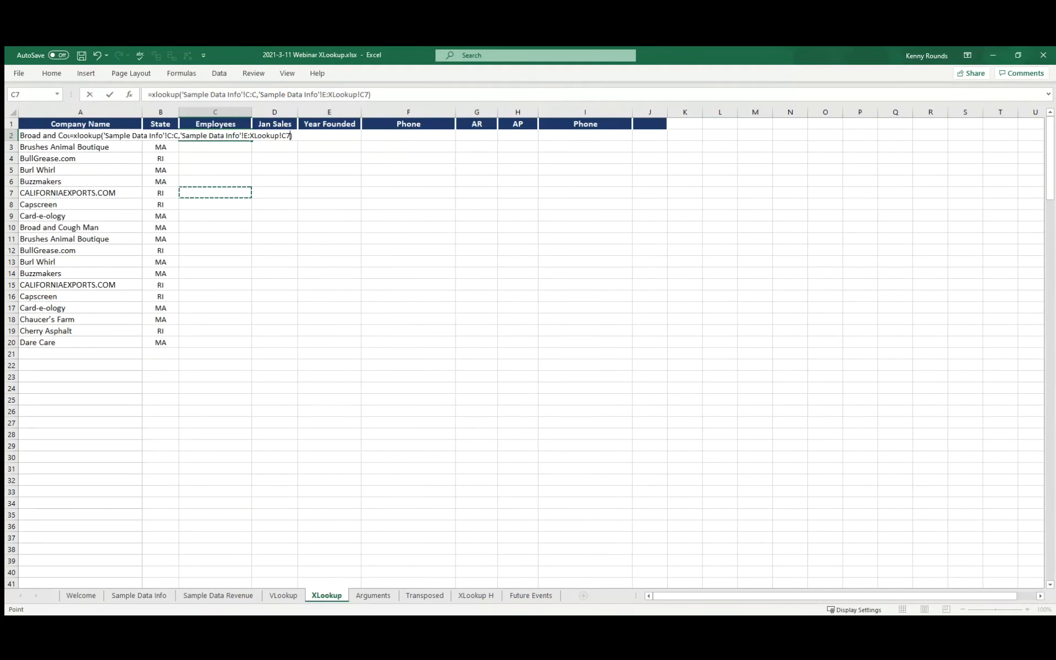
pyautogui.press('Escape')
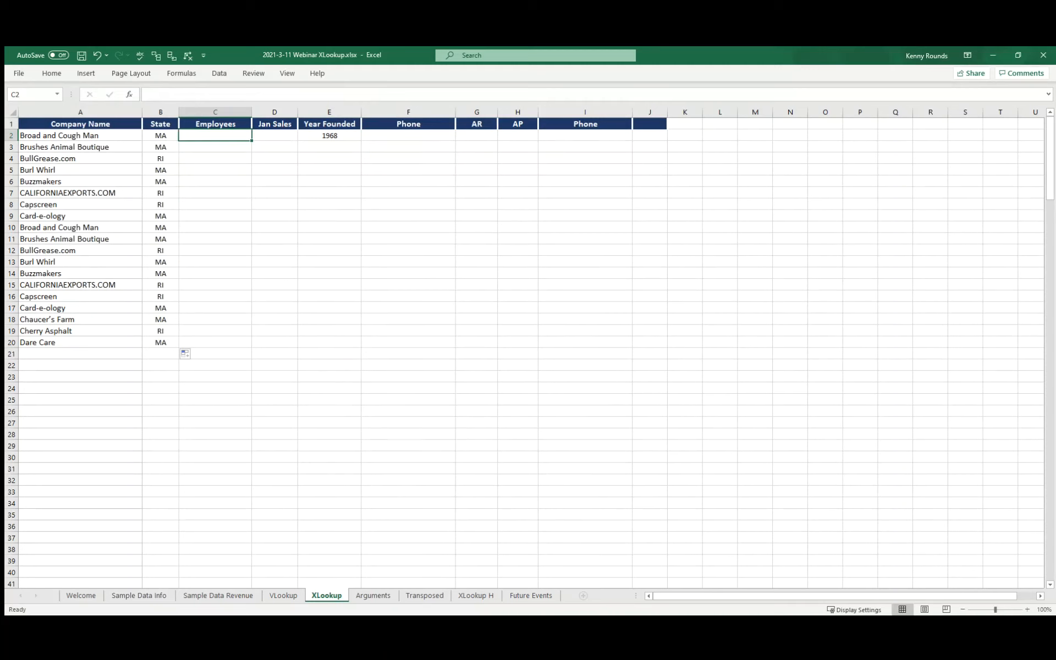
# In Employees cell C2, enter an XLOOKUP of A2 in 'Sample Data Info'!C:C returning column E:E, and fill it down to row 20.
pyautogui.write('=xlookup')
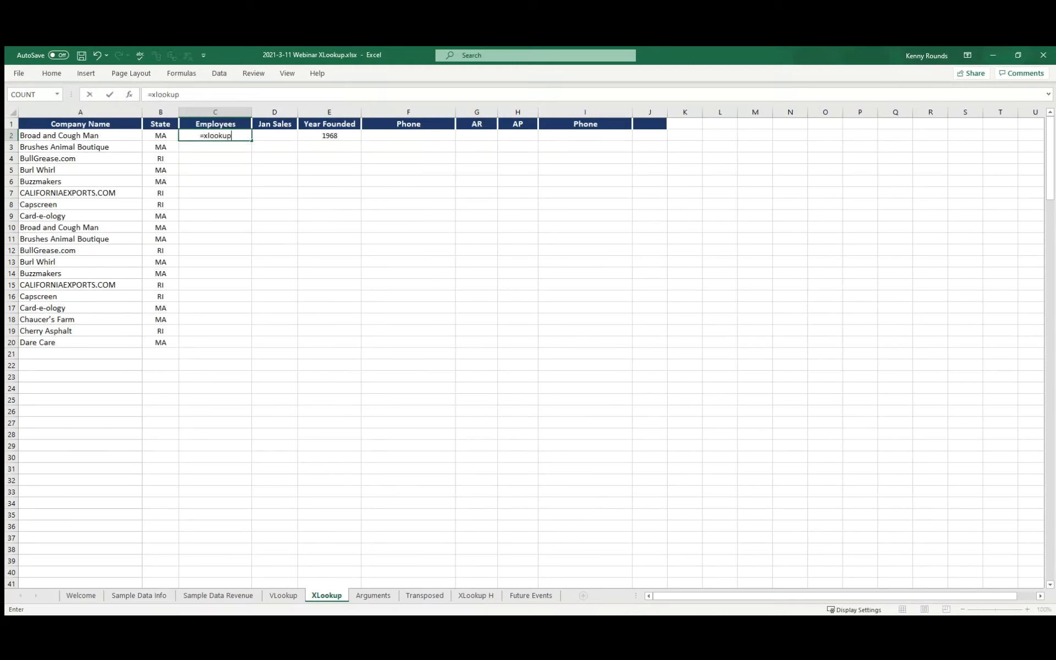
pyautogui.write('(')
pyautogui.click(80, 136)
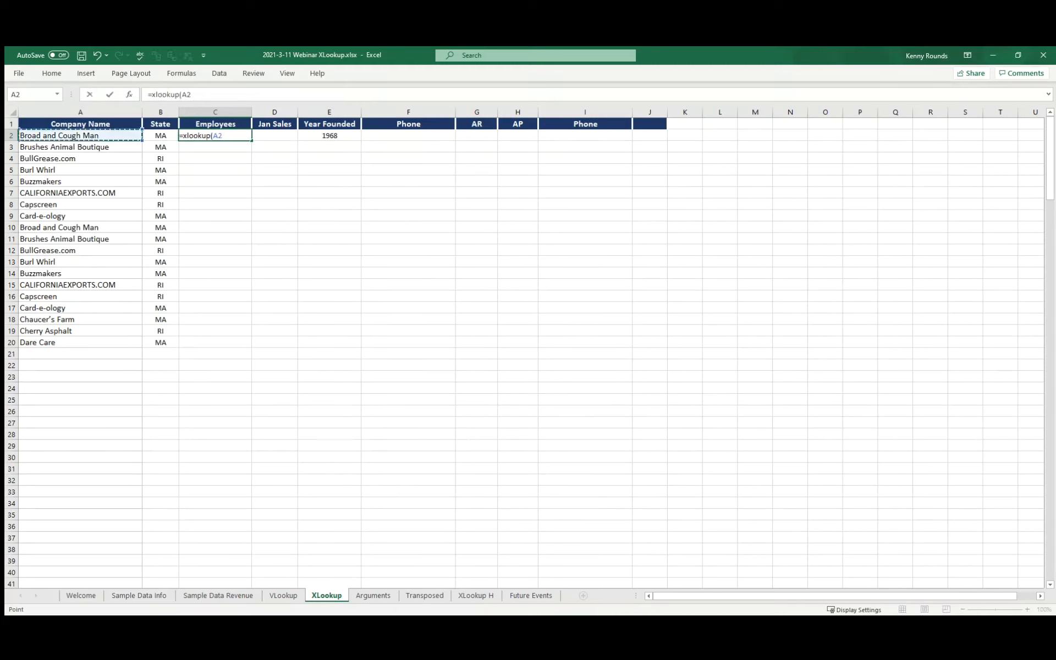
pyautogui.write(',')
pyautogui.click(139, 594)
pyautogui.click(238, 111)
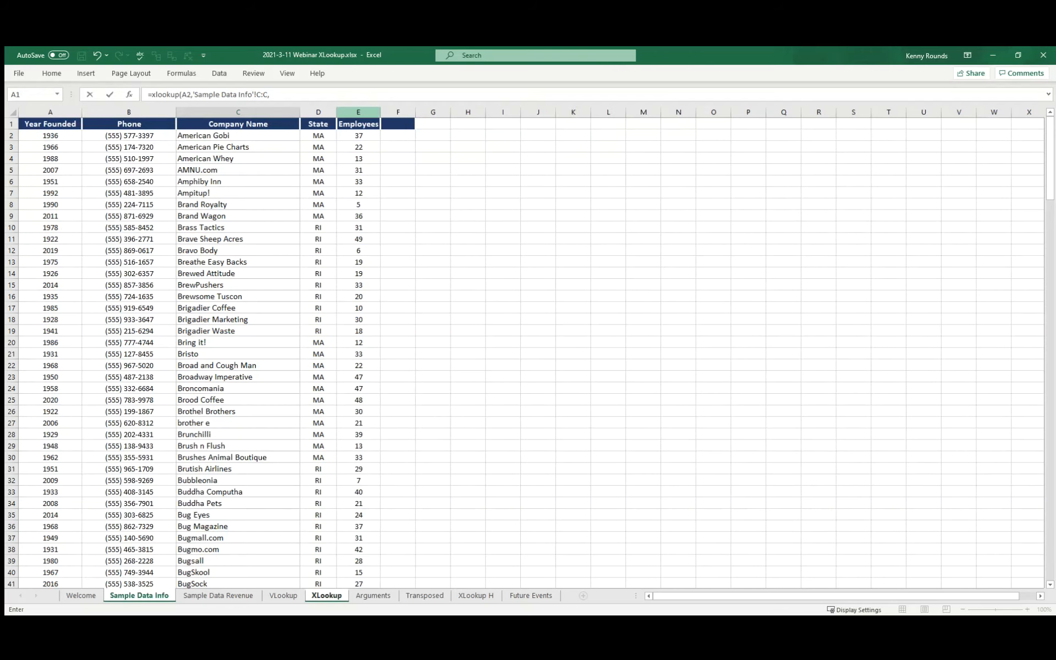
pyautogui.write(',')
pyautogui.click(358, 112)
pyautogui.press('Return')
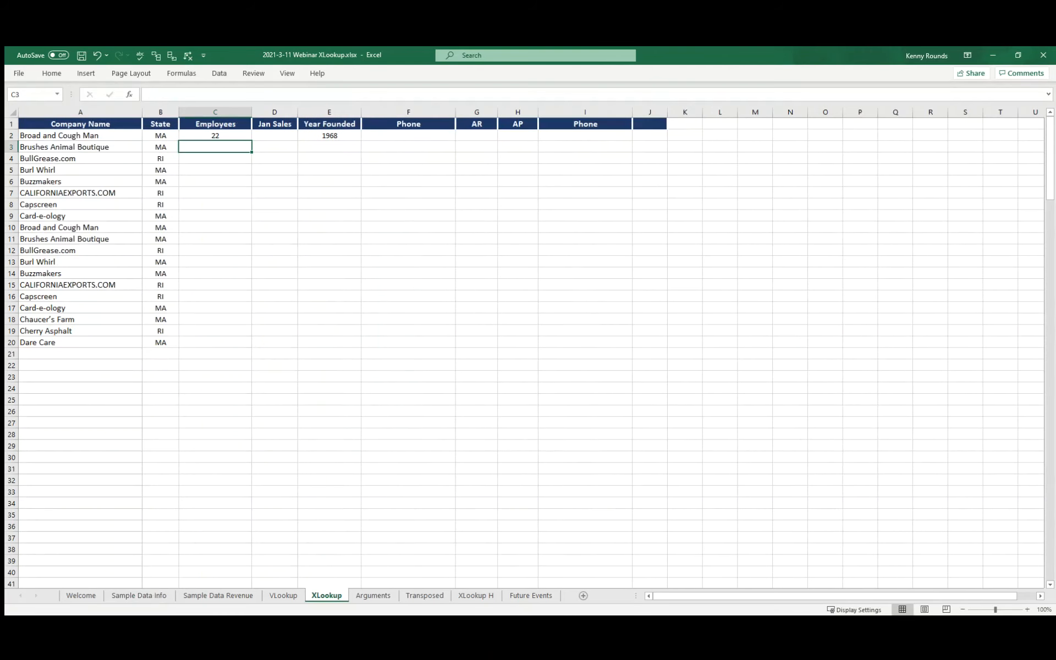
pyautogui.click(215, 135)
pyautogui.doubleClick(252, 141)
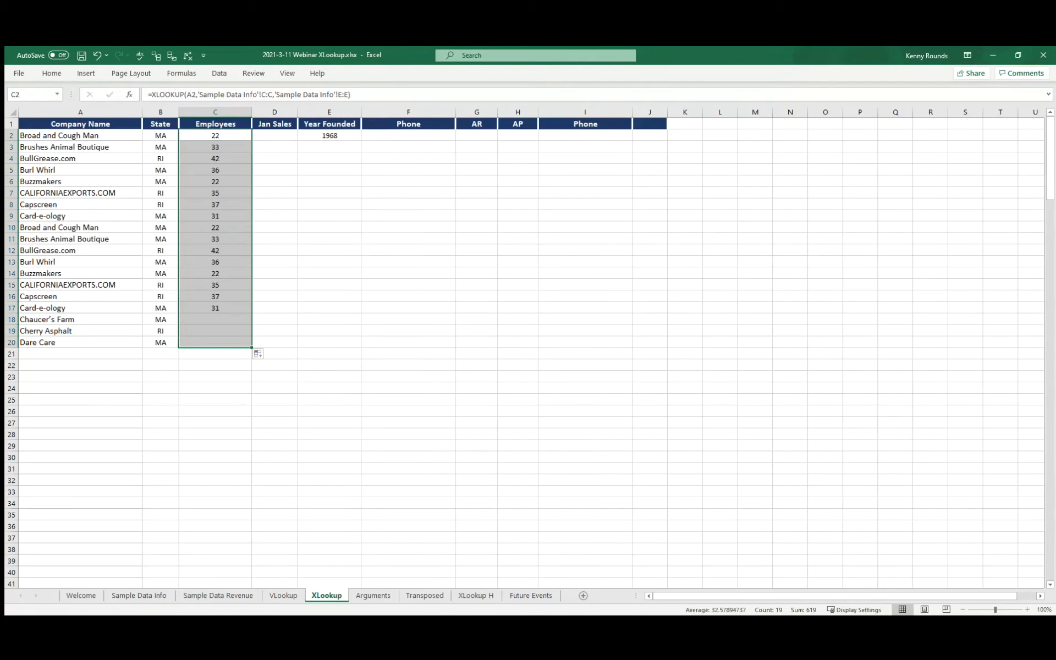
# In Jan Sales cell D2, enter an XLOOKUP of A2 in 'Sample Data Revenue'!B:B returning column C:C, and fill it down to row 20.
pyautogui.click(274, 136)
pyautogui.write('=')
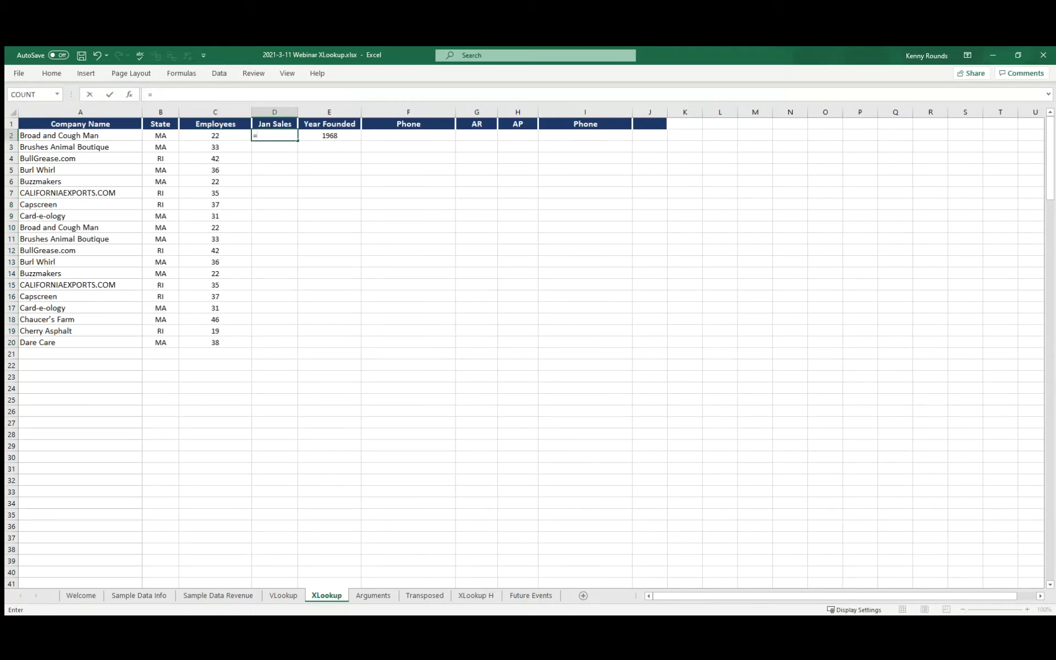
pyautogui.write('xlookup(')
pyautogui.click(80, 135)
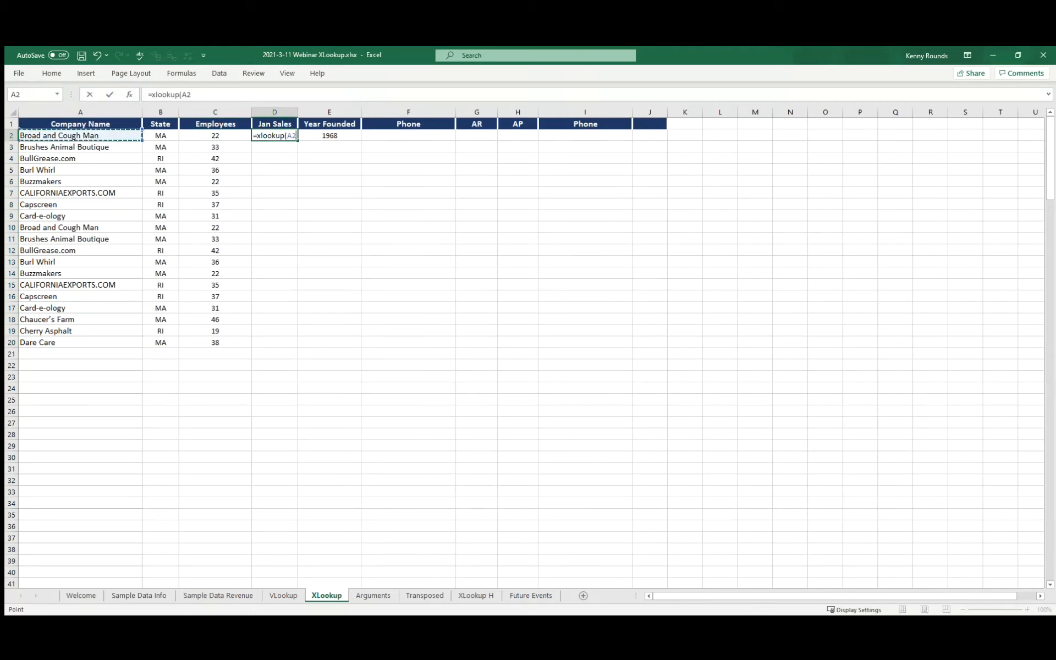
pyautogui.write(',')
pyautogui.click(219, 595)
pyautogui.click(144, 112)
pyautogui.write(',')
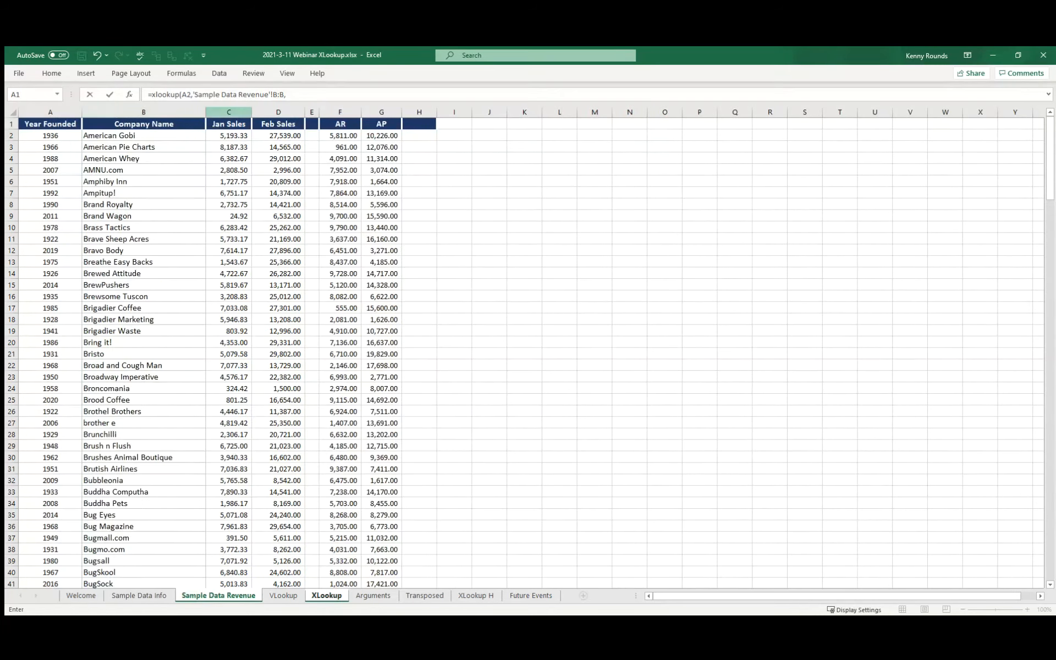
pyautogui.click(229, 112)
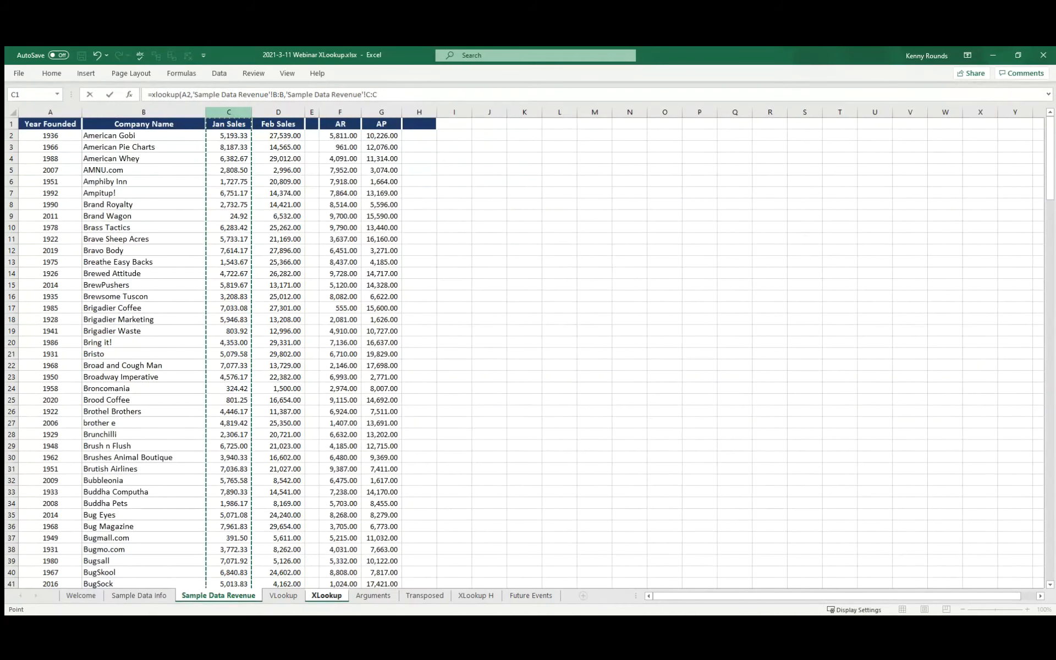
pyautogui.press('Return')
pyautogui.click(274, 135)
pyautogui.doubleClick(298, 141)
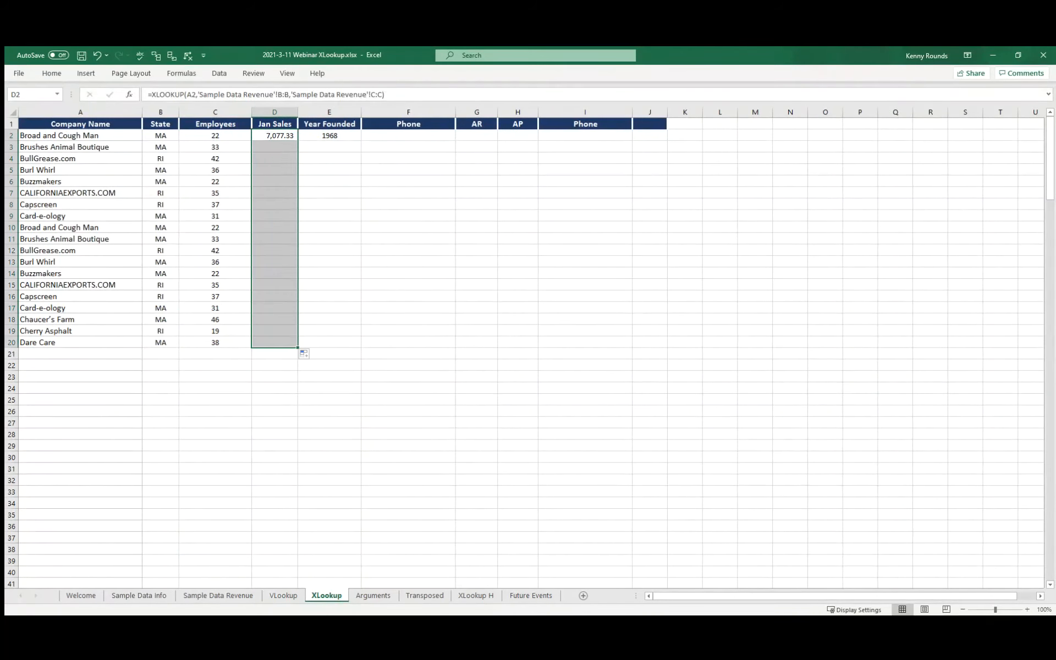
# In Year Founded cell E3, enter an XLOOKUP of A3 searching 'Sample Data Info'!C:C and returning 'Sample Data Info'!A:A.
pyautogui.click(329, 147)
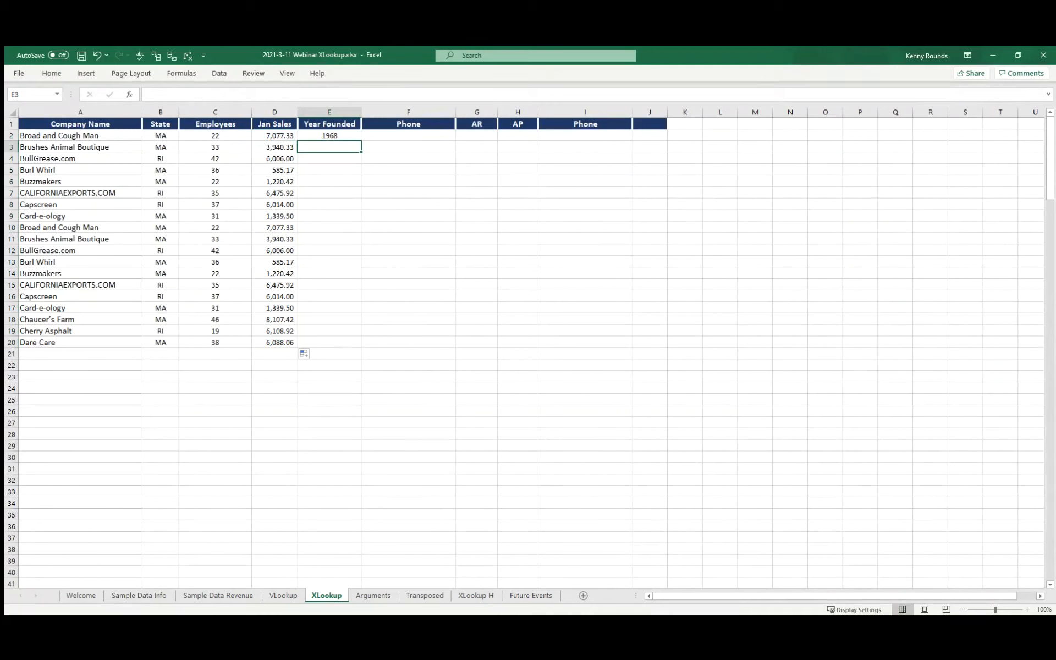
pyautogui.write('=')
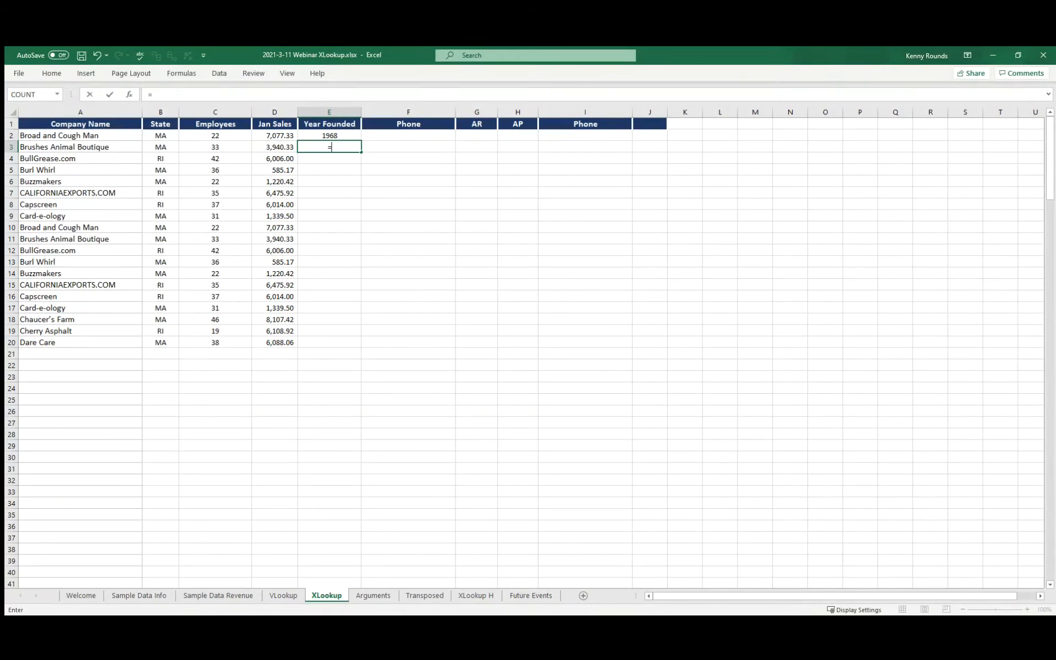
pyautogui.write('xlookup(')
pyautogui.click(80, 147)
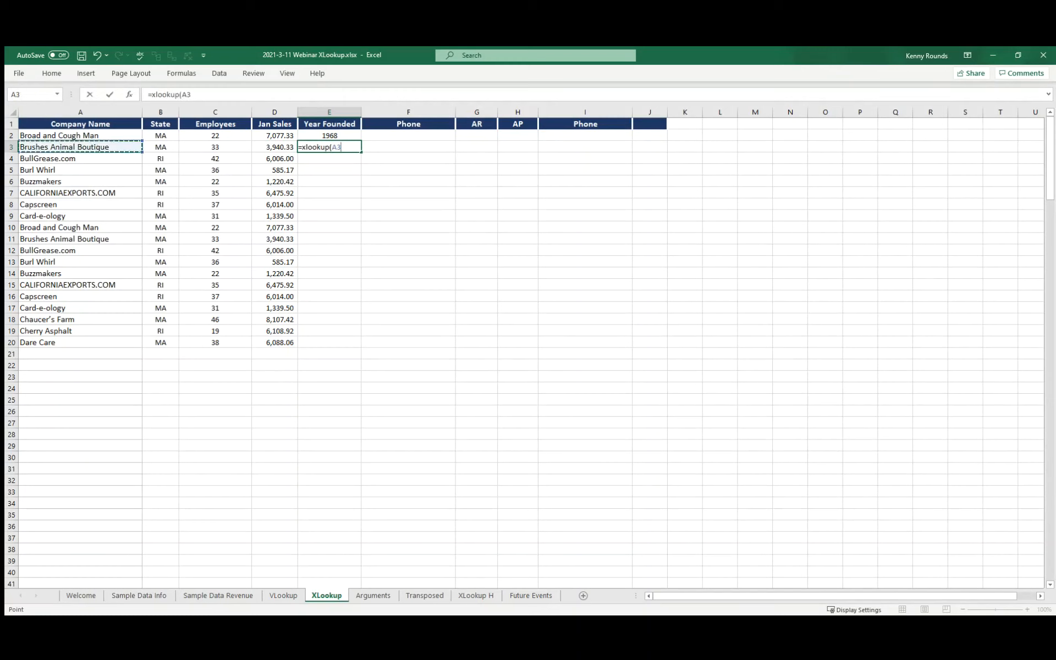
pyautogui.write(',')
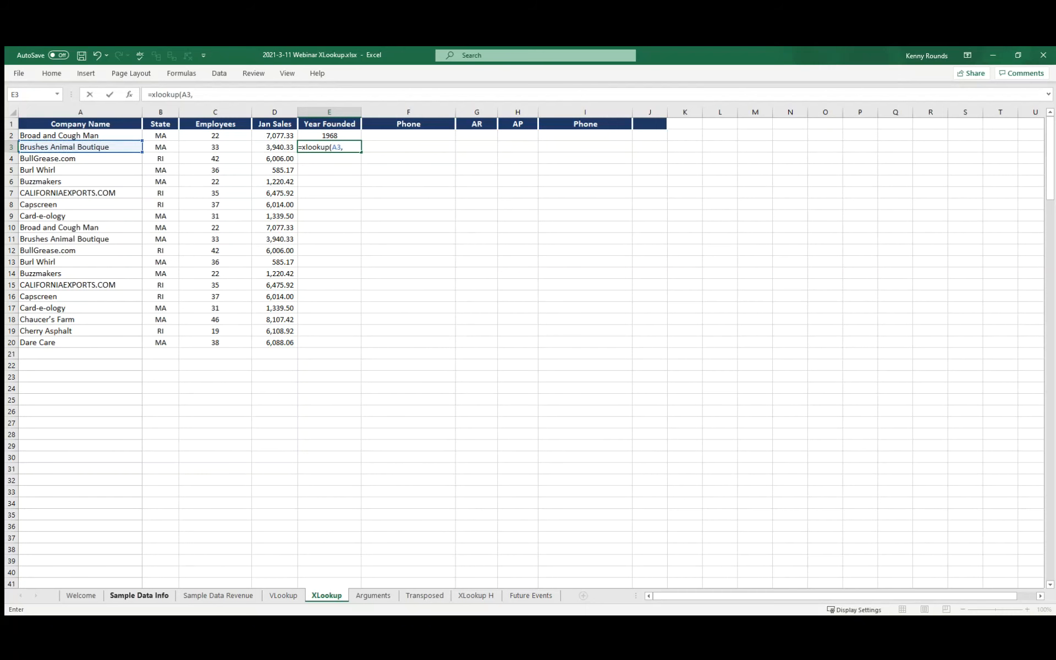
pyautogui.click(139, 595)
pyautogui.click(238, 112)
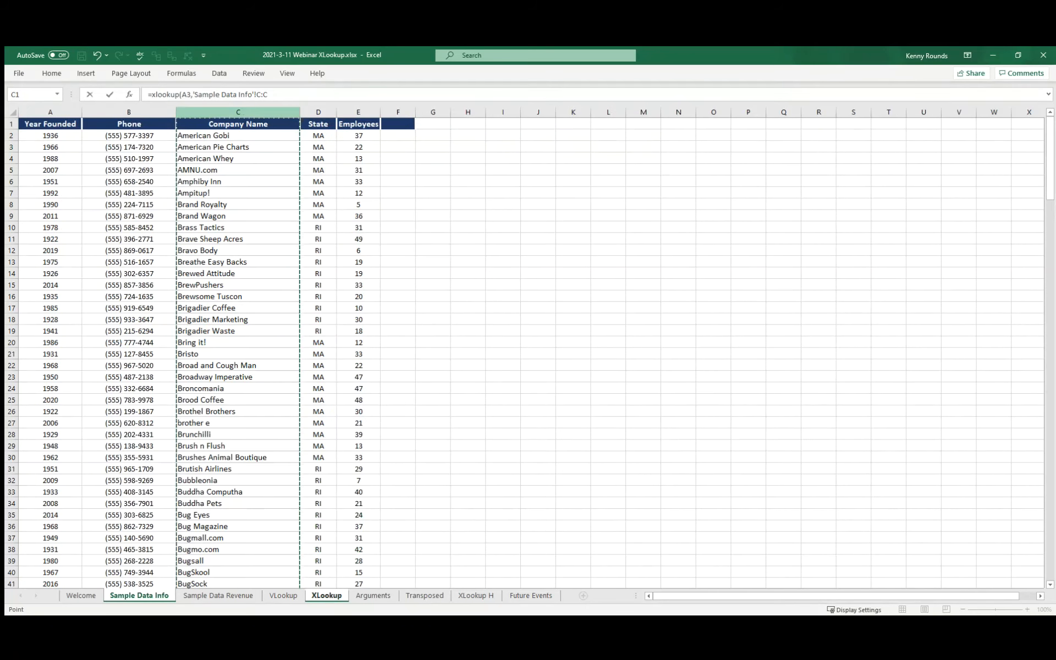
pyautogui.write(',')
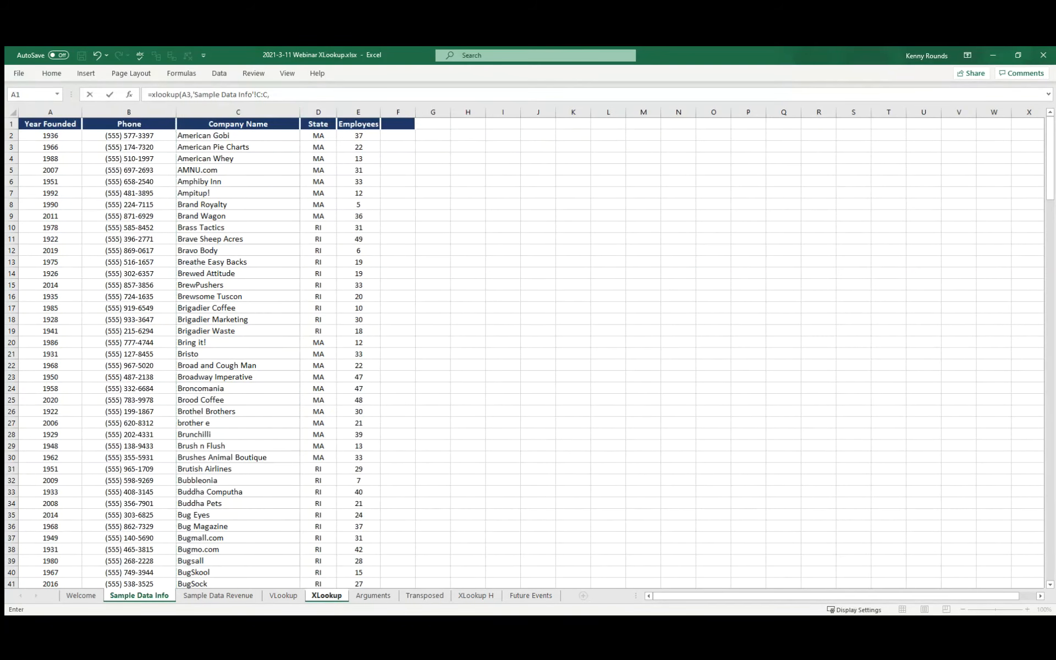
pyautogui.click(50, 111)
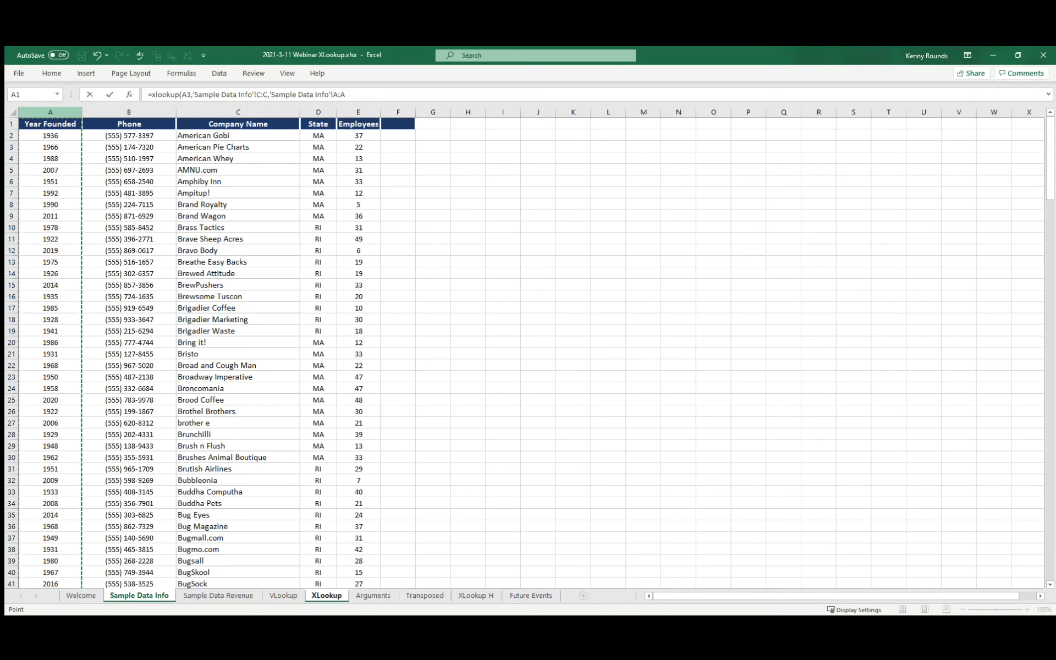
pyautogui.press('Return')
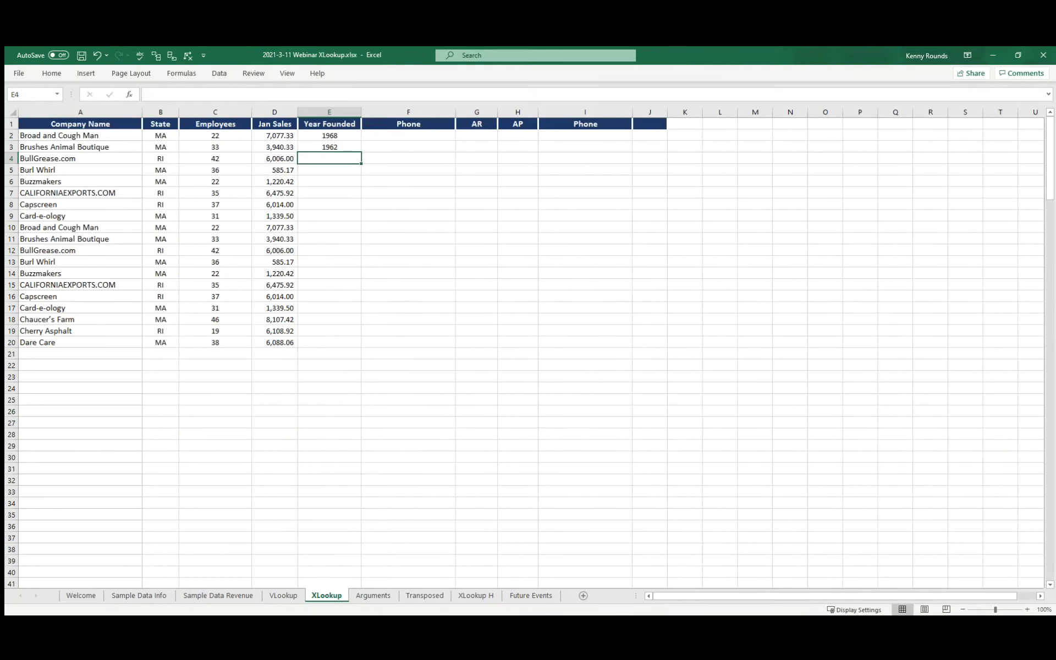
# Fill the Year Founded formula in E3 down the column to row 20.
pyautogui.click(329, 147)
pyautogui.doubleClick(361, 152)
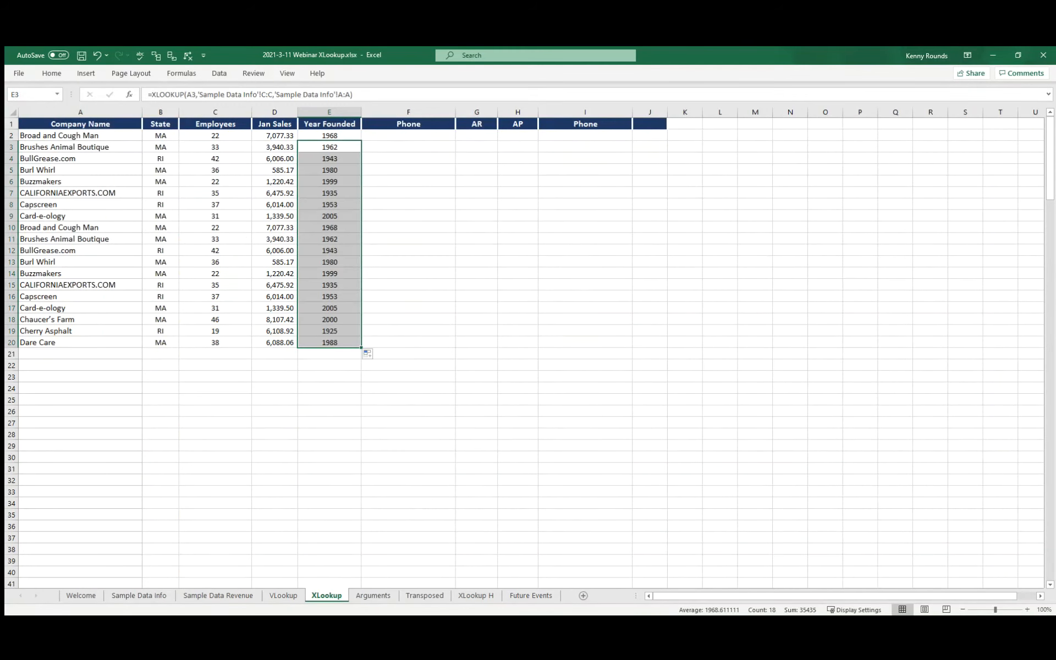
pyautogui.click(408, 170)
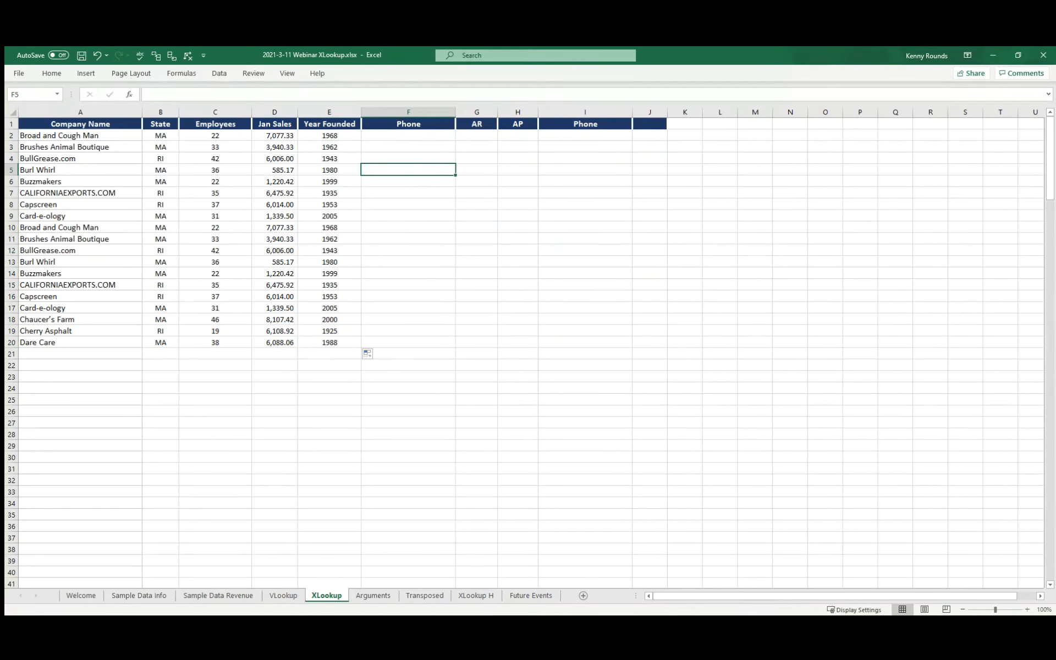
# Review the XLOOKUP argument descriptions on the Arguments sheet, covering if_not_found, match_mode and search_mode.
pyautogui.hotkey('ctrl', 'pagedown')
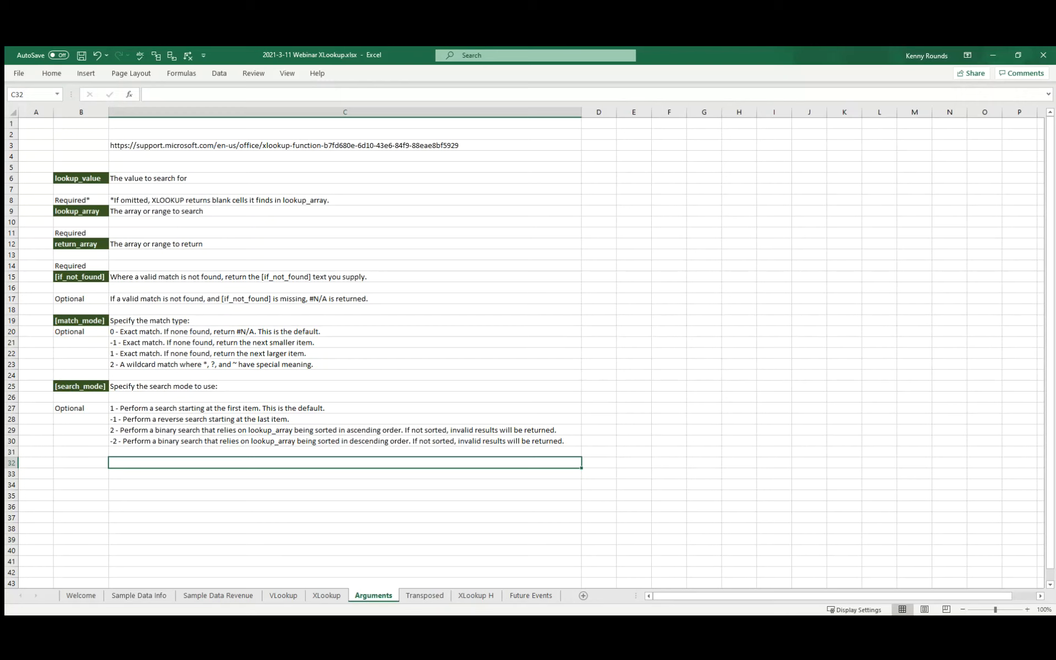
pyautogui.click(345, 299)
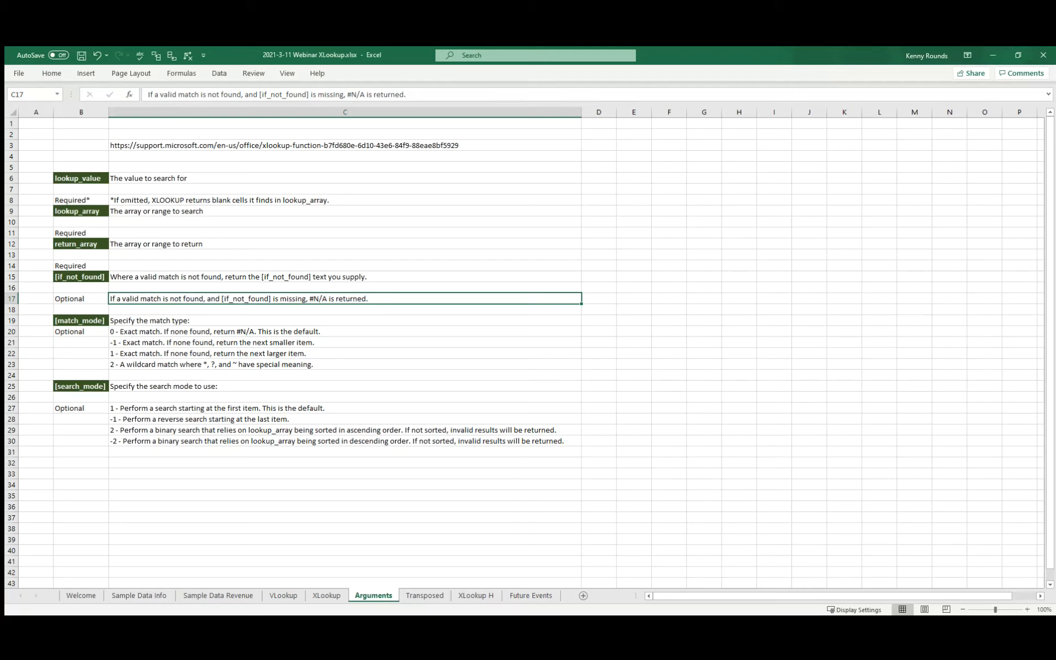
pyautogui.click(345, 375)
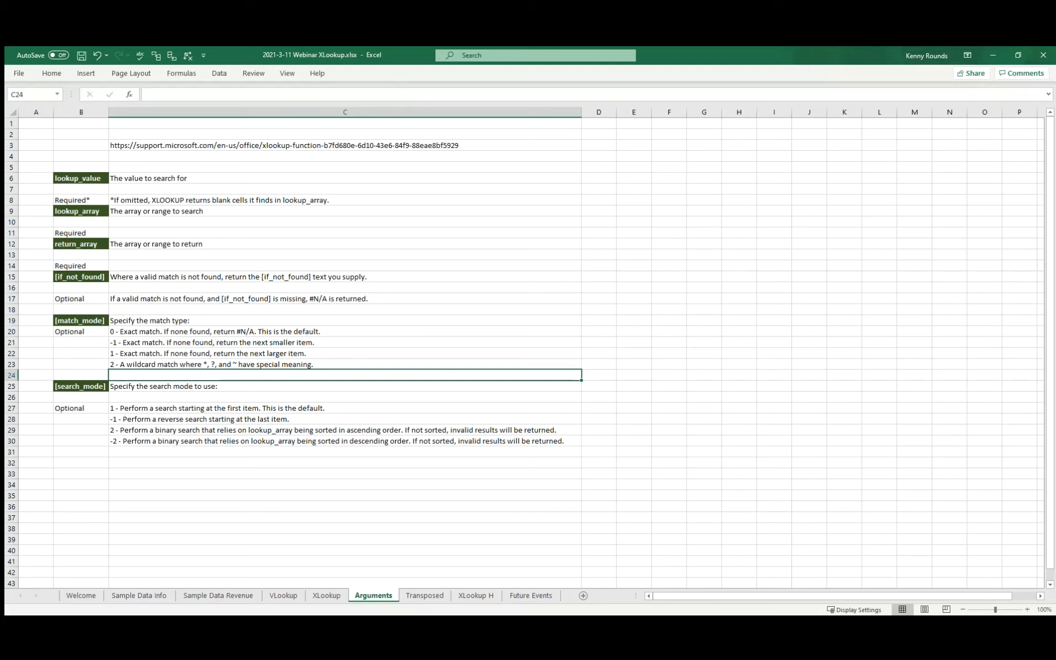
pyautogui.click(345, 332)
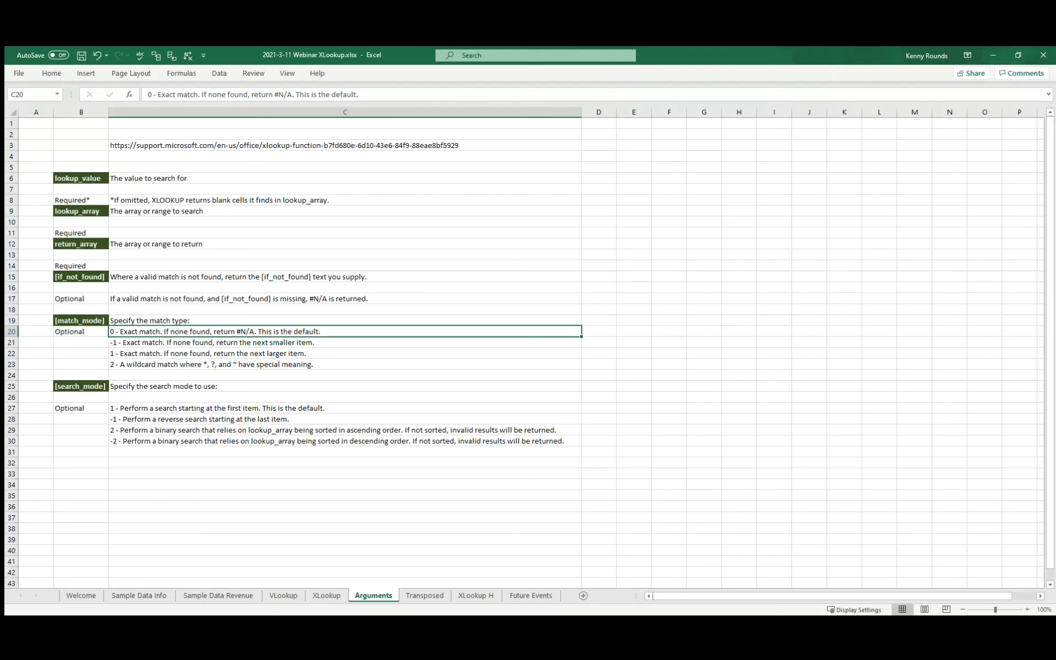
pyautogui.click(344, 354)
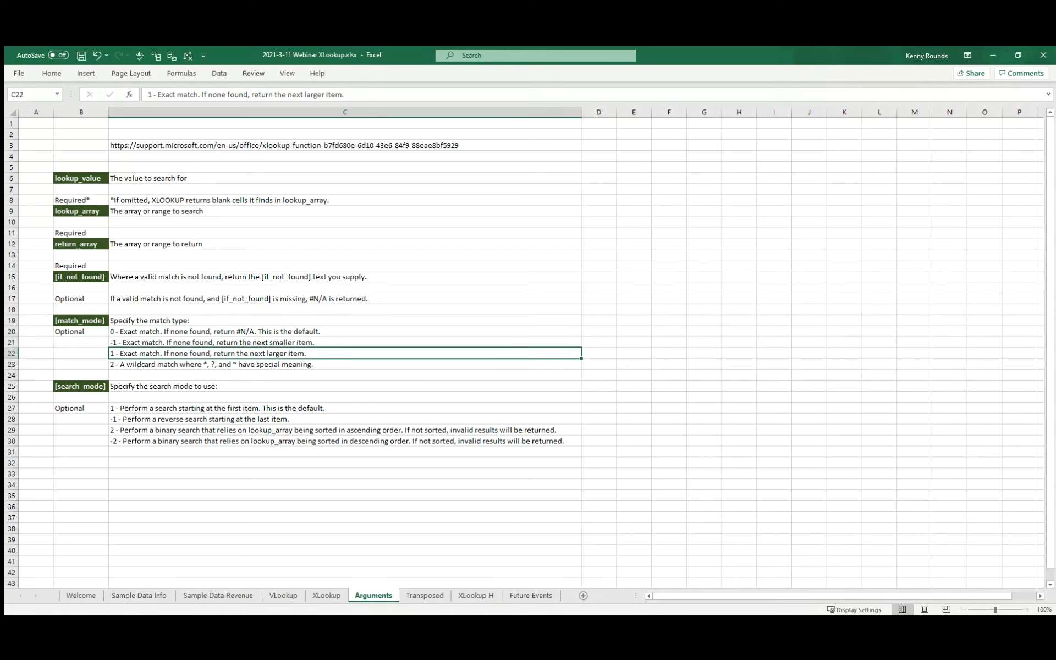
pyautogui.click(344, 364)
pyautogui.click(345, 408)
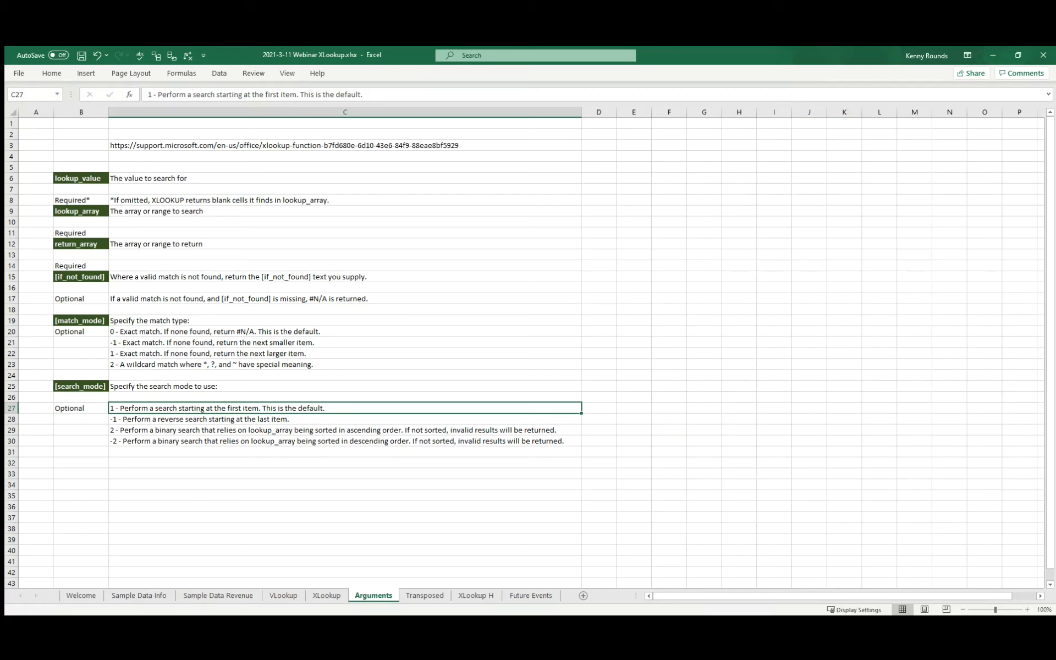
# Go past the Transposed sheet to the XLookup H sheet and select State cell B3.
pyautogui.hotkey('ctrl', 'pagedown')
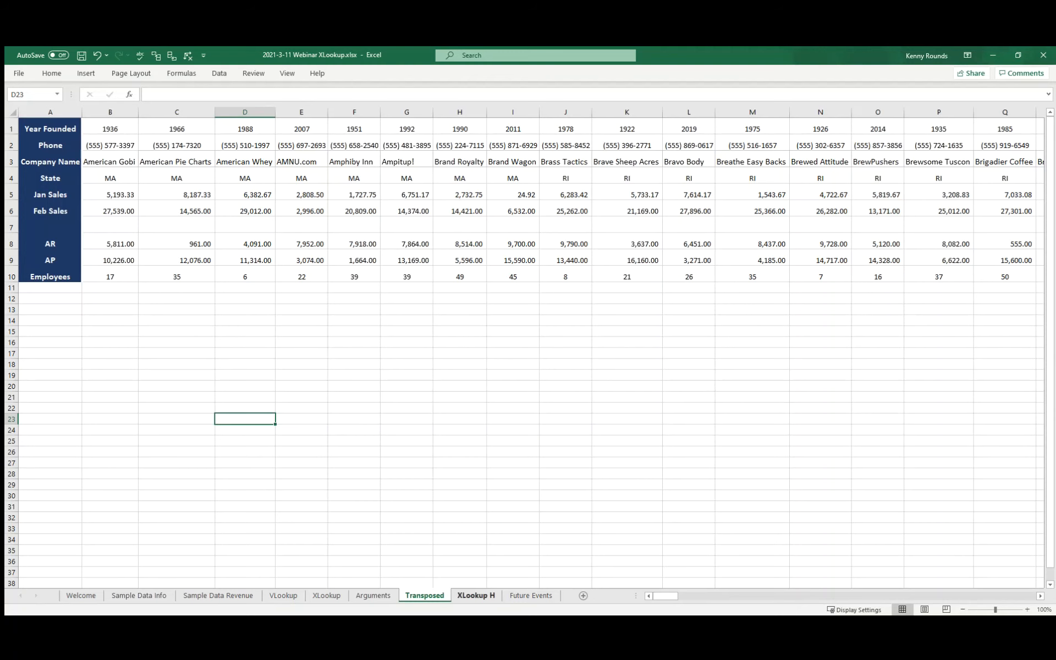
pyautogui.hotkey('ctrl', 'pagedown')
pyautogui.click(160, 147)
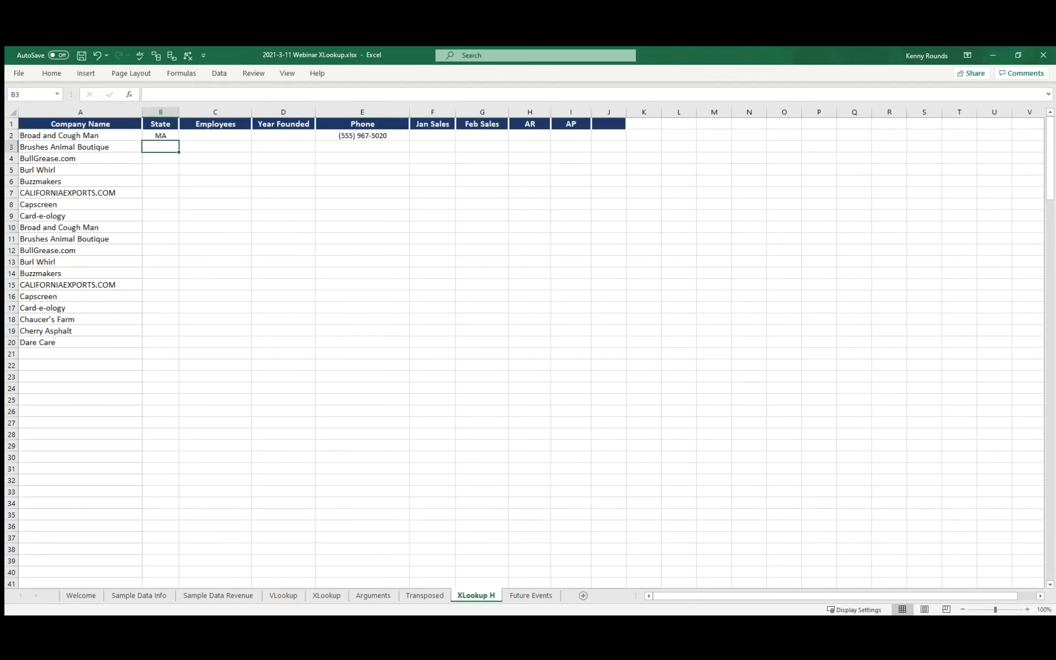
pyautogui.write('=xlookup(')
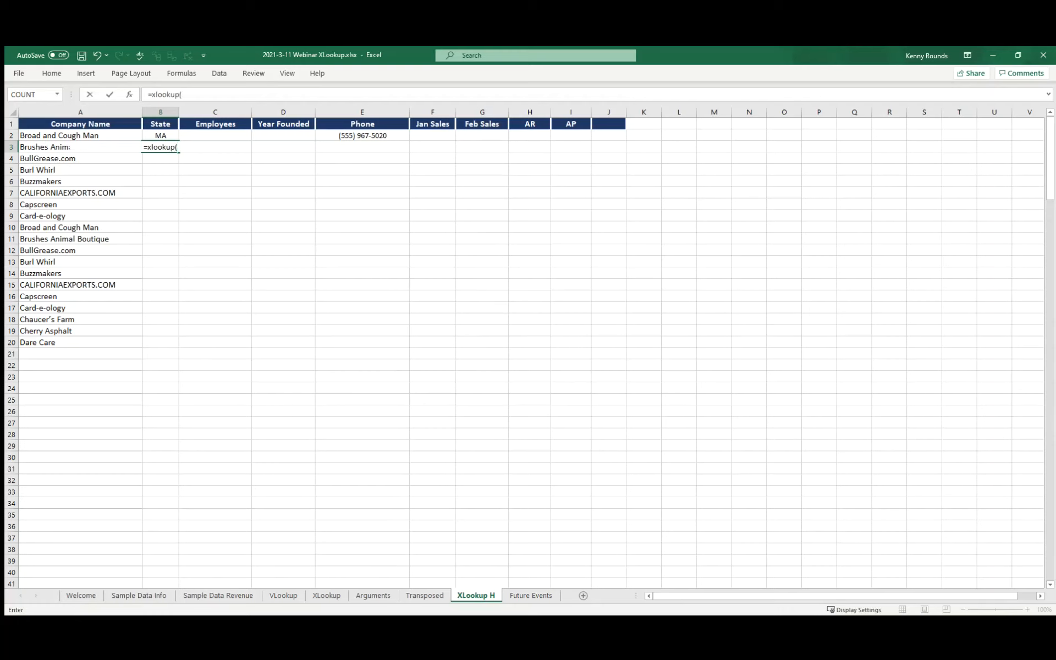
pyautogui.click(45, 147)
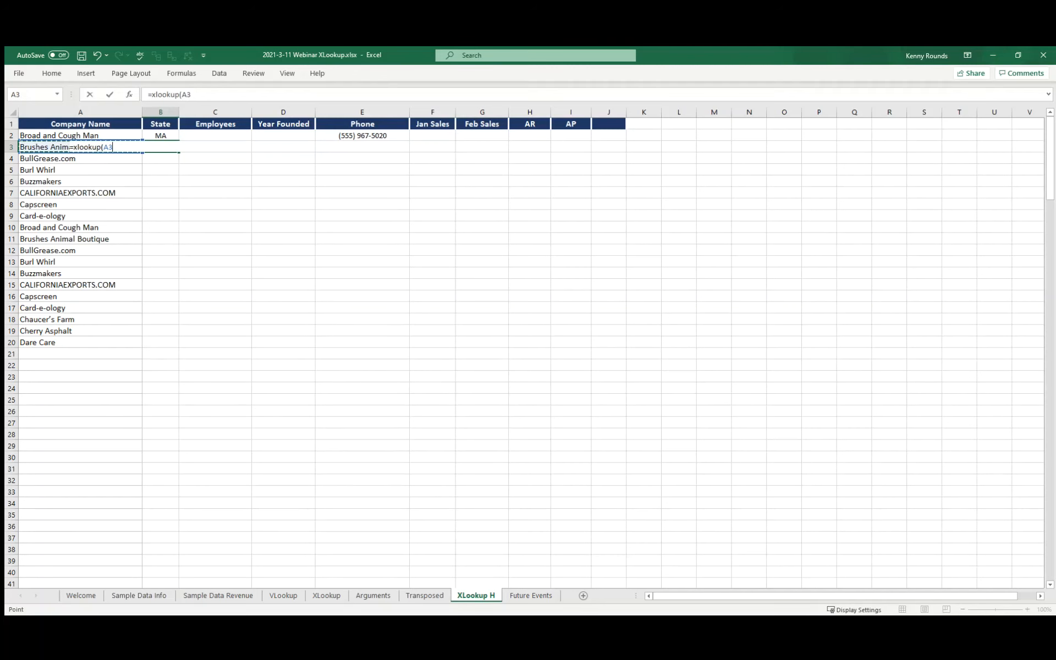
pyautogui.click(424, 596)
pyautogui.click(11, 162)
pyautogui.write(',')
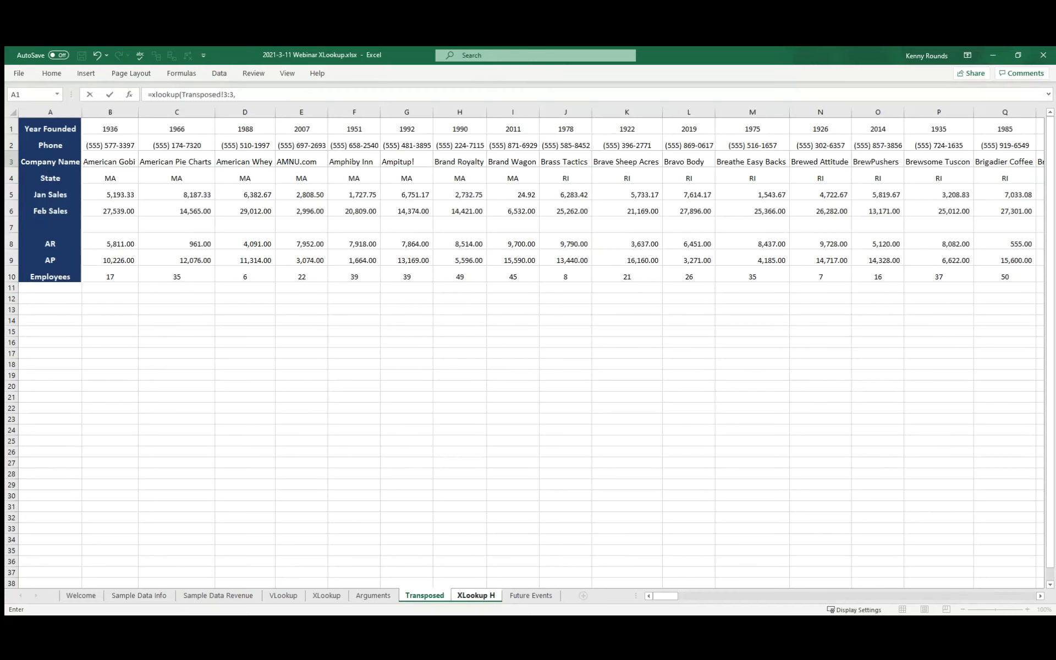
pyautogui.click(11, 178)
pyautogui.press('Return')
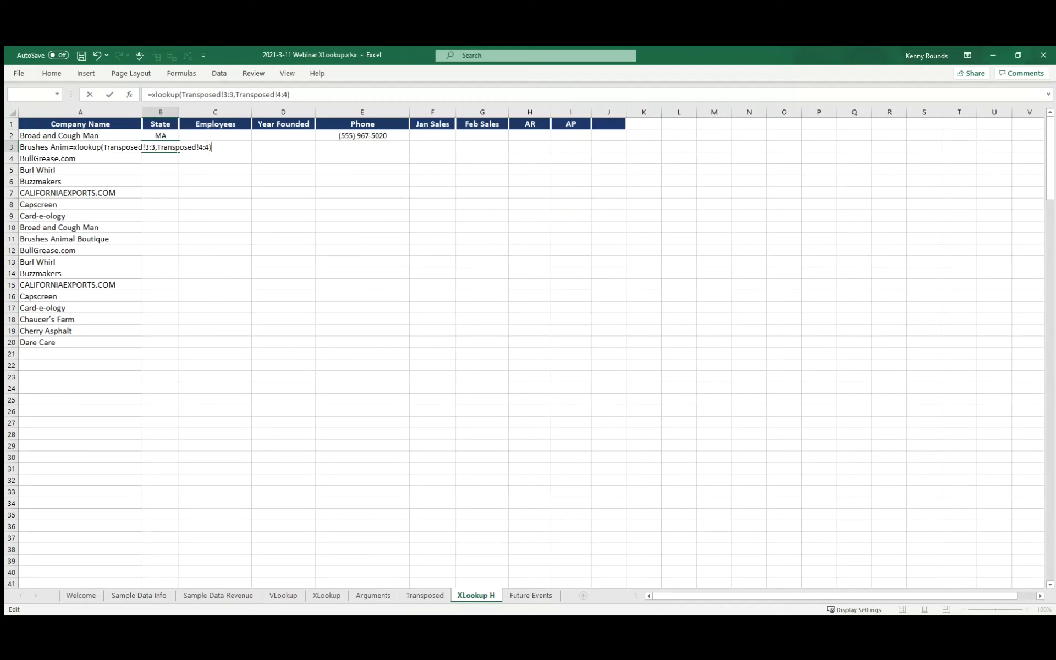
pyautogui.press('Escape')
# In State cell B3, enter an XLOOKUP of A3 searching Transposed!3:3 and returning Transposed!4:4.
pyautogui.write('=xlookup(')
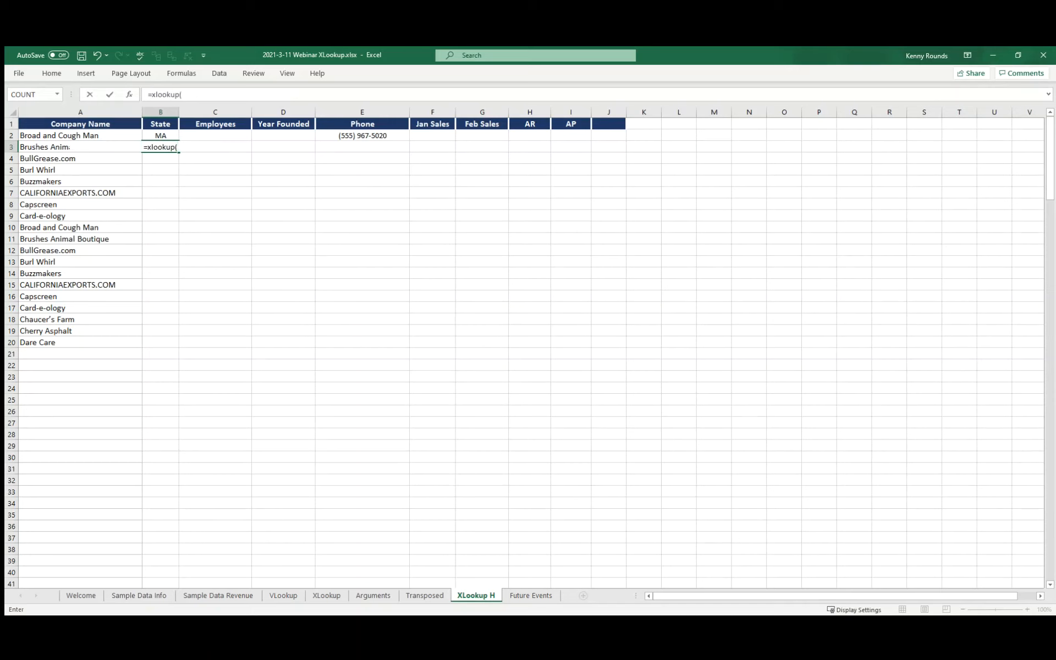
pyautogui.press('Left')
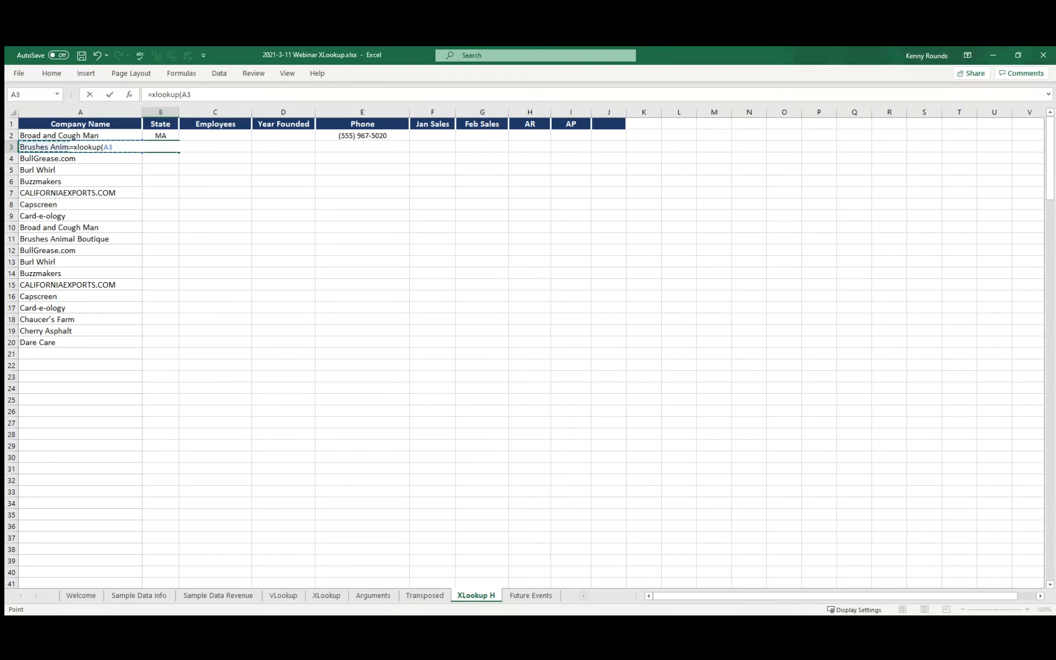
pyautogui.write(',')
pyautogui.click(424, 596)
pyautogui.click(11, 162)
pyautogui.write(',')
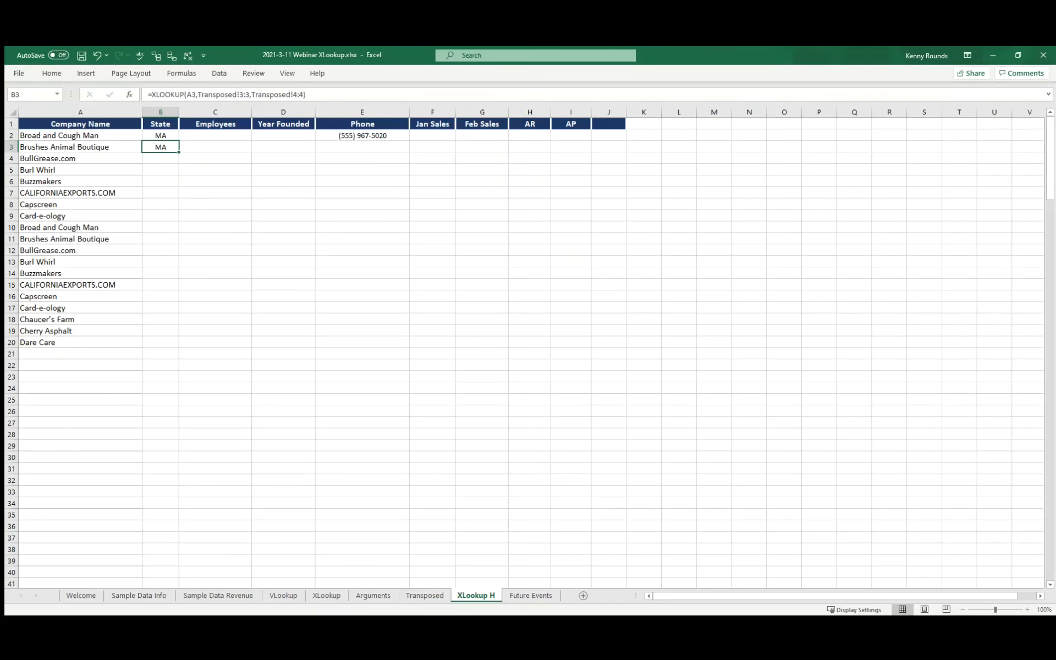
# Make both row references in the B3 formula absolute, as Transposed!$3:$3 and Transposed!$4:$4.
pyautogui.press('F2')
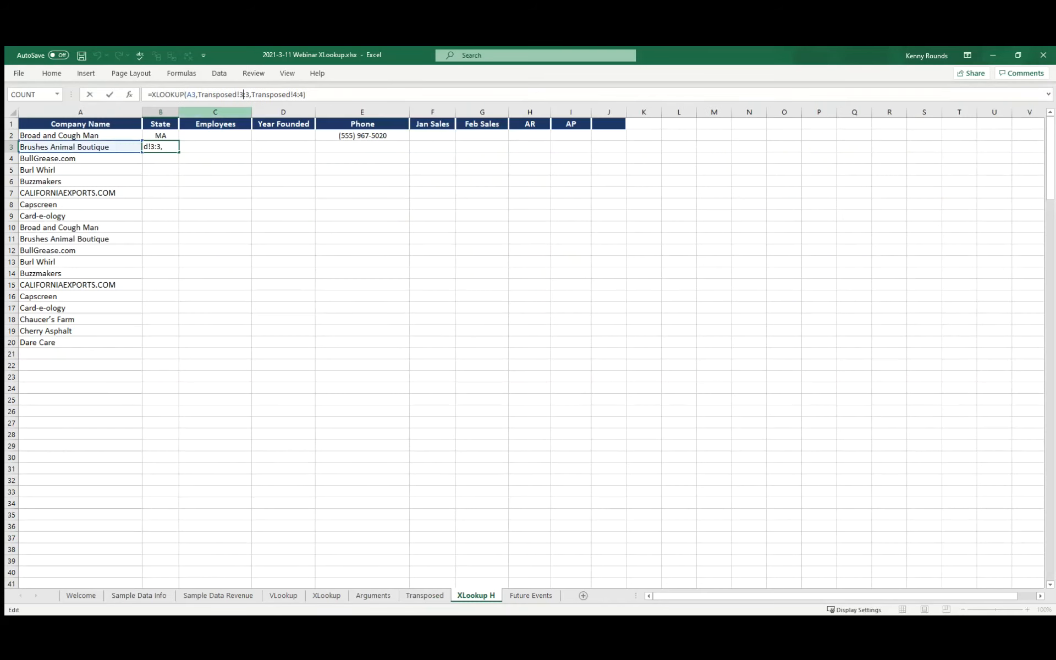
pyautogui.press('F4')
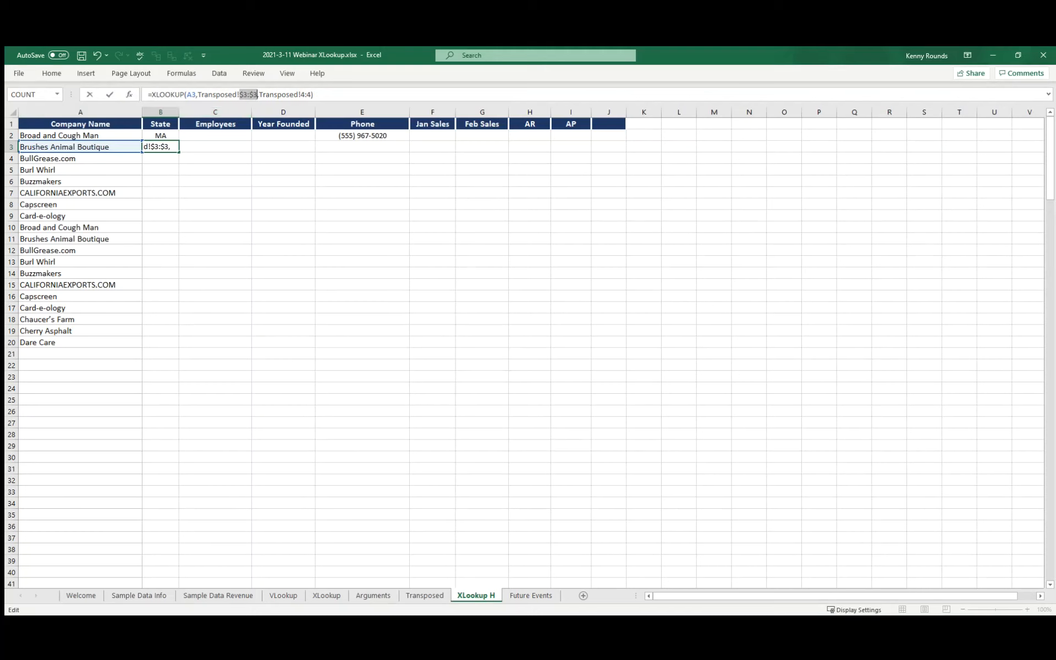
pyautogui.press('Right')
pyautogui.press('Right')
pyautogui.press('Right')
pyautogui.press('Right')
pyautogui.press('Right')
pyautogui.press('Right')
pyautogui.press('Right')
pyautogui.press('Right')
pyautogui.press('Right')
pyautogui.press('Right')
pyautogui.press('Right')
pyautogui.press('Right')
pyautogui.press('Right')
pyautogui.press('F4')
pyautogui.press('Return')
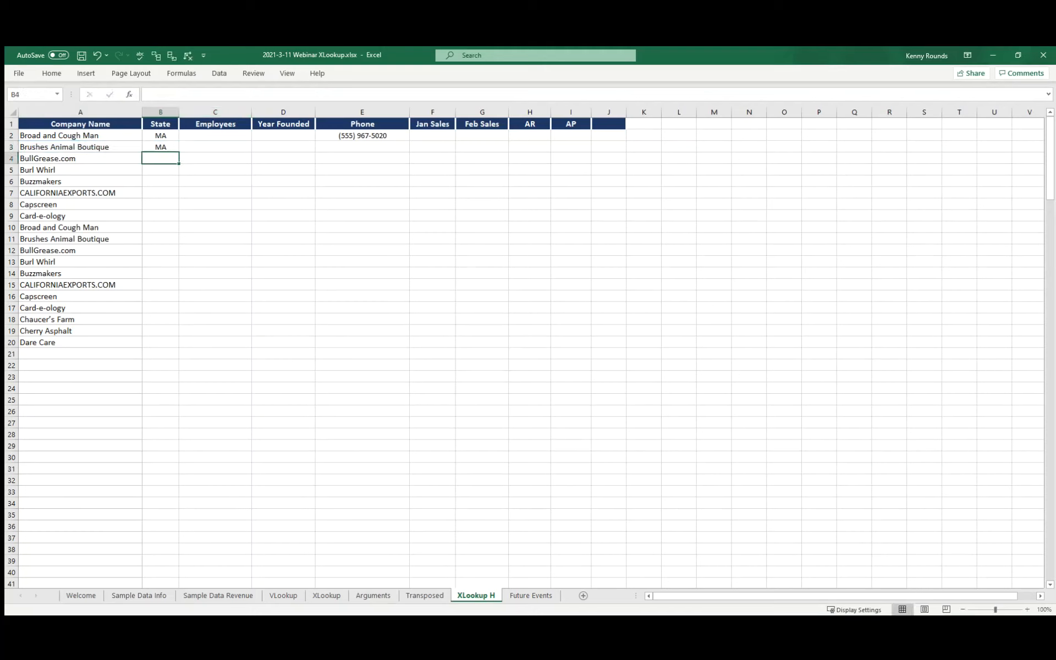
# Fill the State formula in B3 of the XLookup H sheet down to row 20.
pyautogui.press('Up')
pyautogui.doubleClick(179, 153)
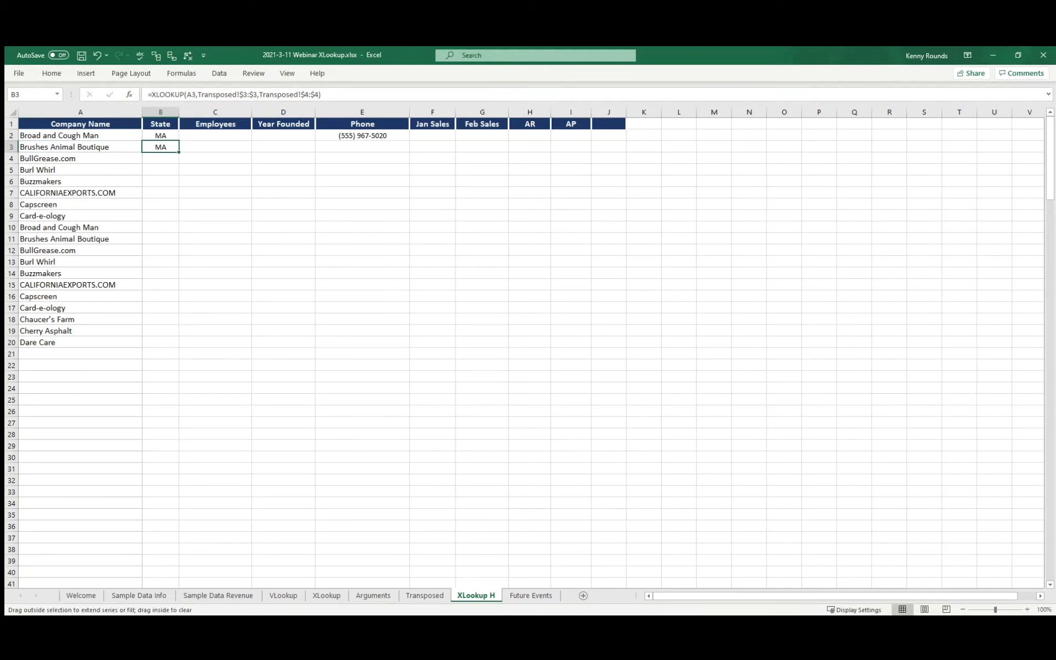
pyautogui.click(215, 182)
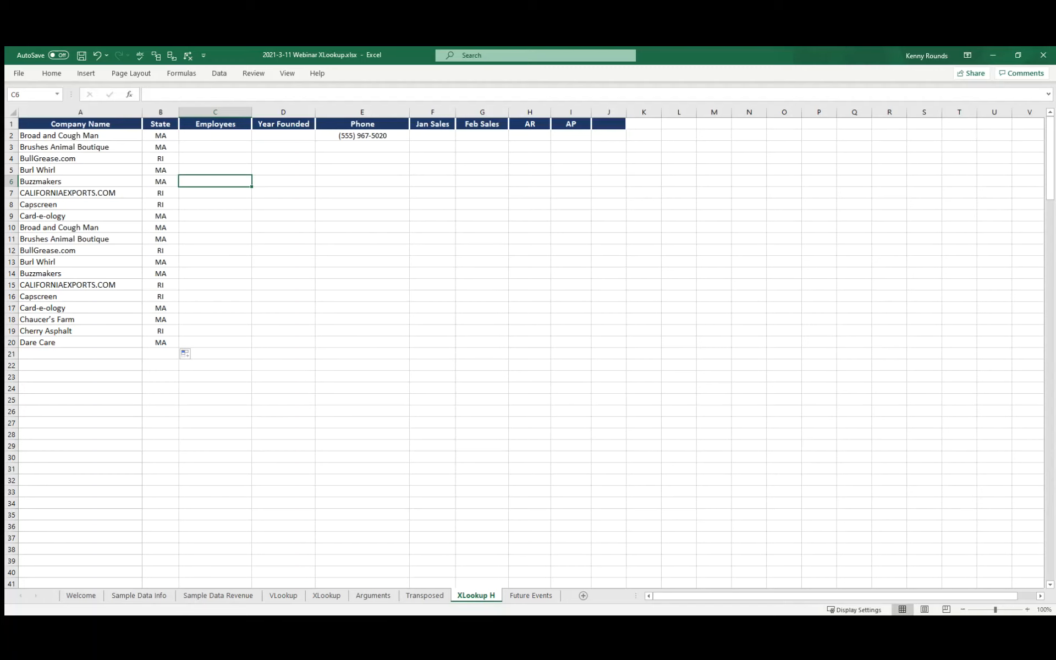
pyautogui.click(215, 159)
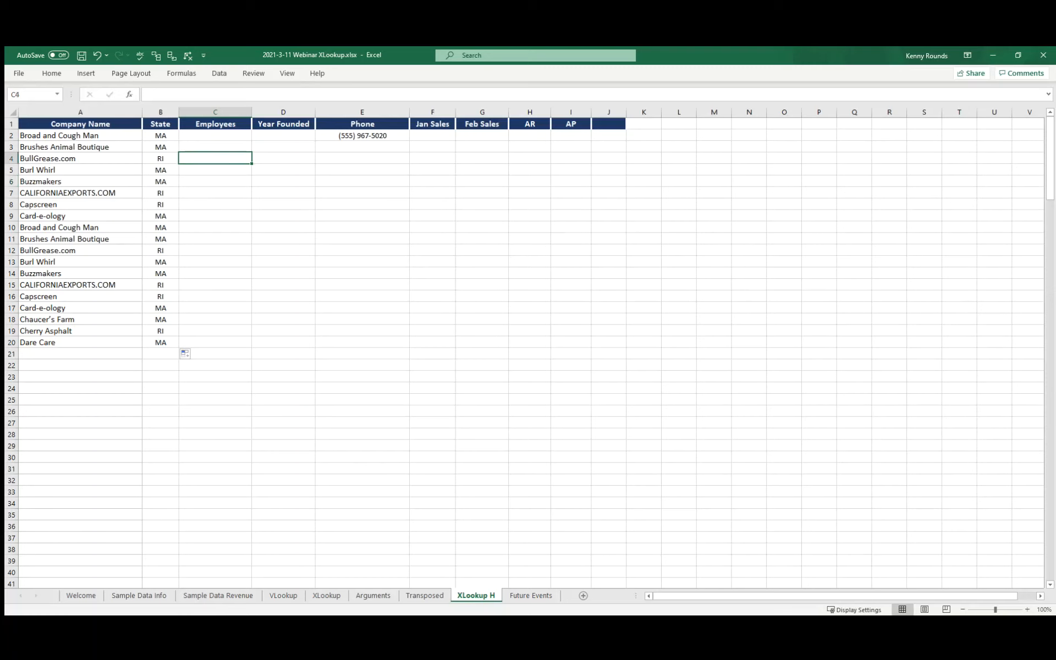
pyautogui.press('Up')
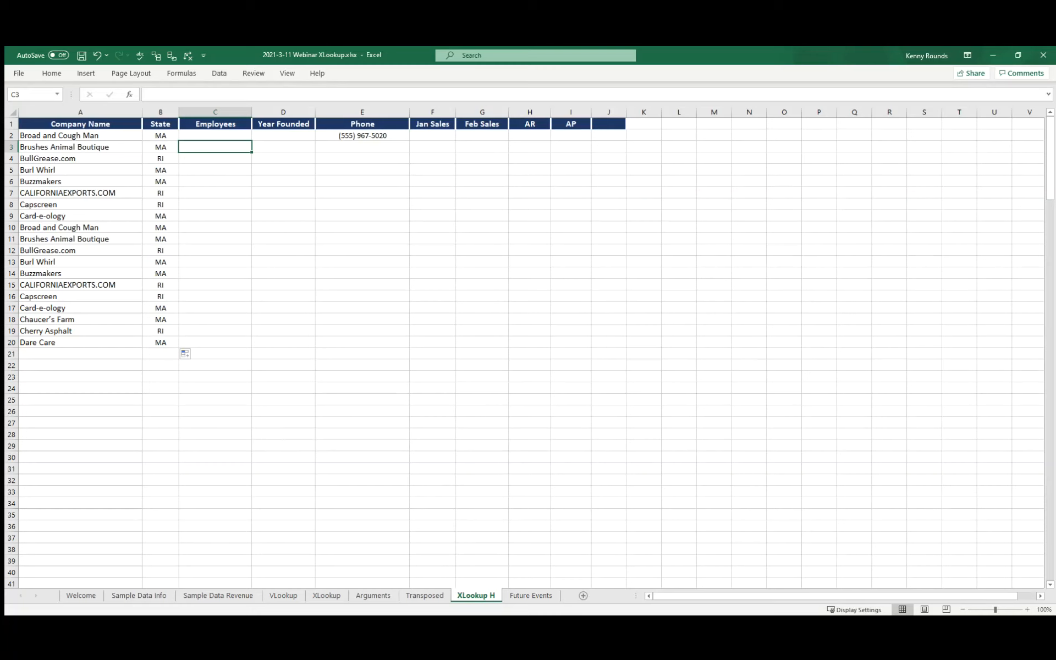
pyautogui.click(283, 169)
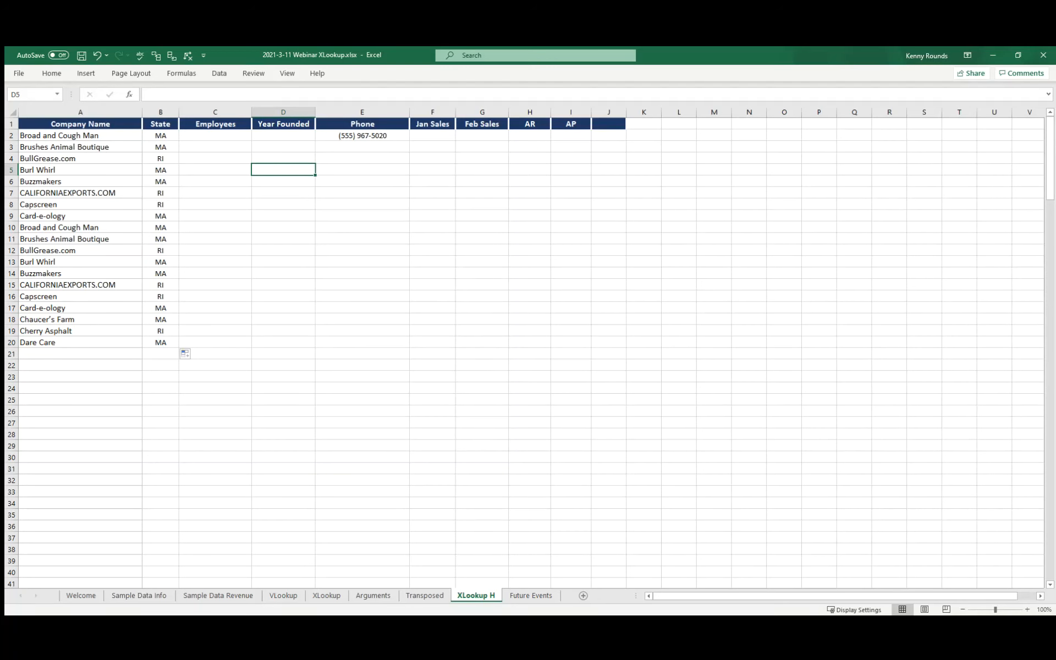
# Show the list of upcoming trainings on the Future Events sheet.
pyautogui.hotkey('ctrl', 'pagedown')
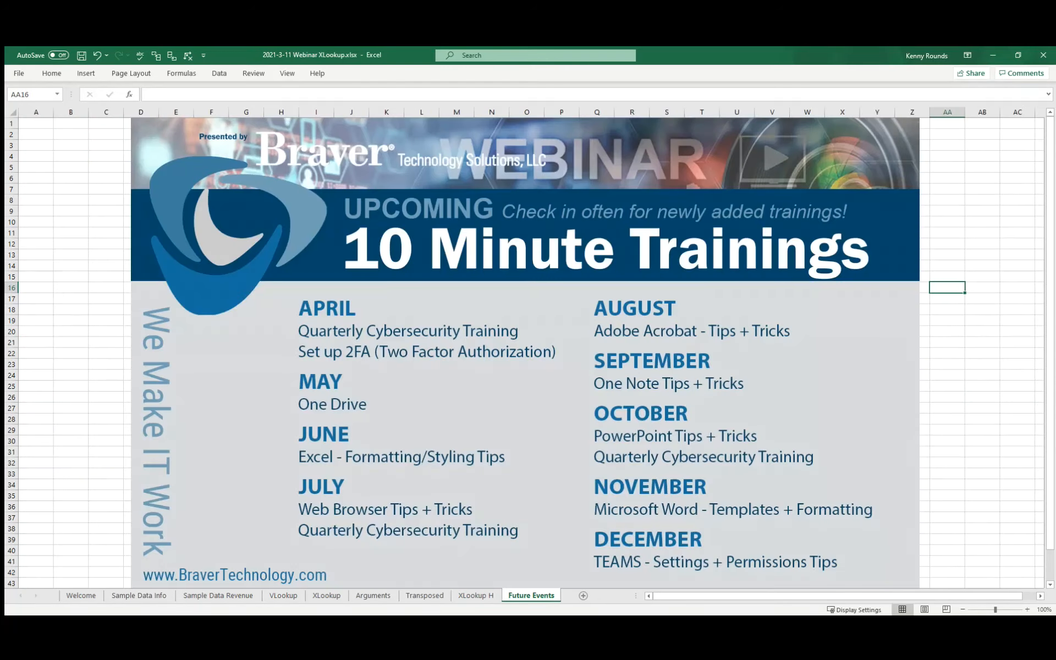